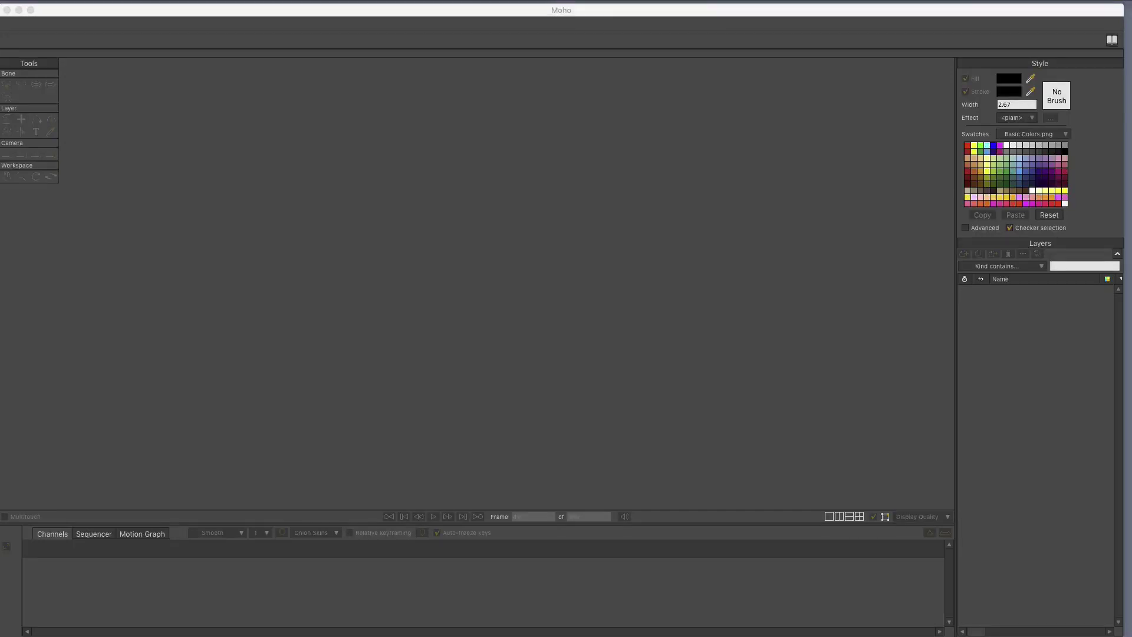
Focus the Moho window so its file commands can be reached
{"action": "left_click", "coordinate": [379, 13]}
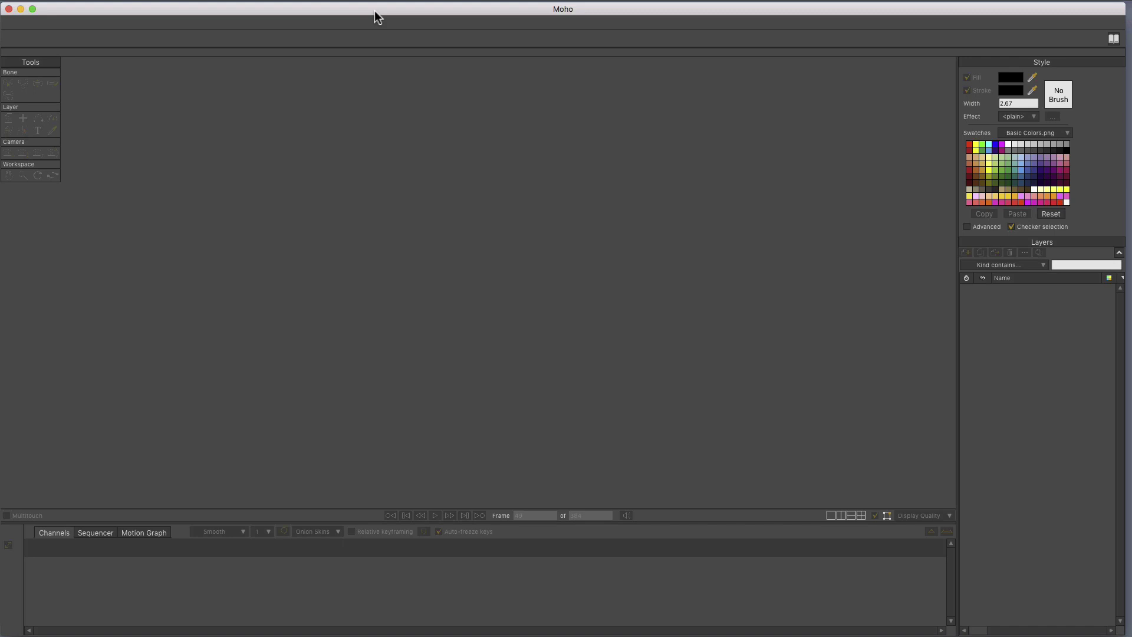
Start a new blank document and rename Layer 1 to 'body'
{"action": "left_click", "coordinate": [67, 2]}
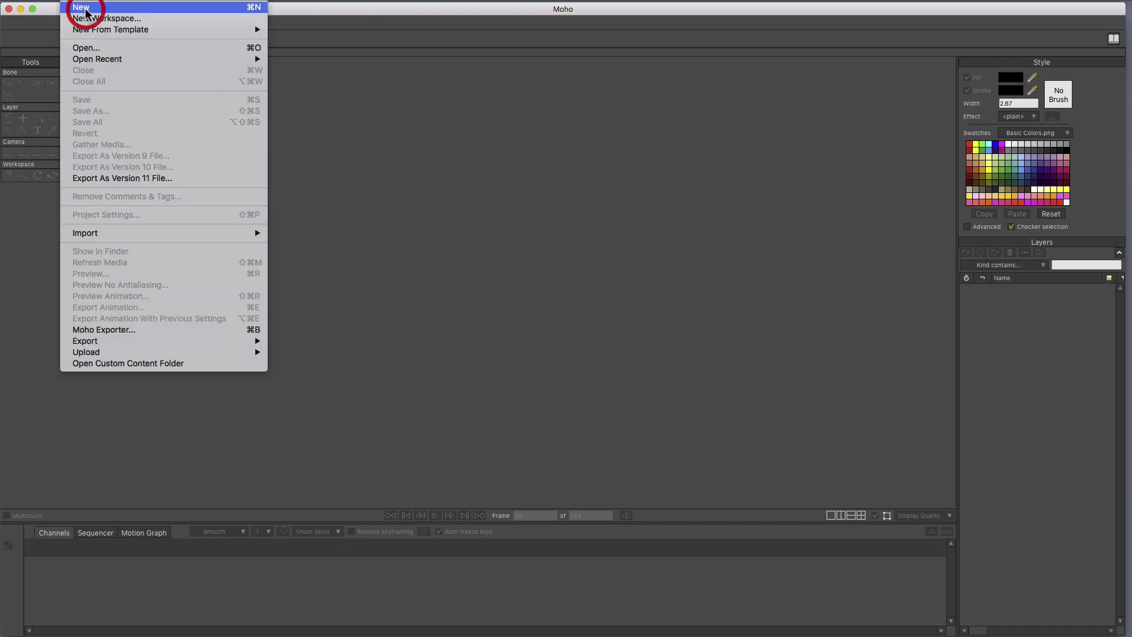
{"action": "left_click", "coordinate": [78, 9]}
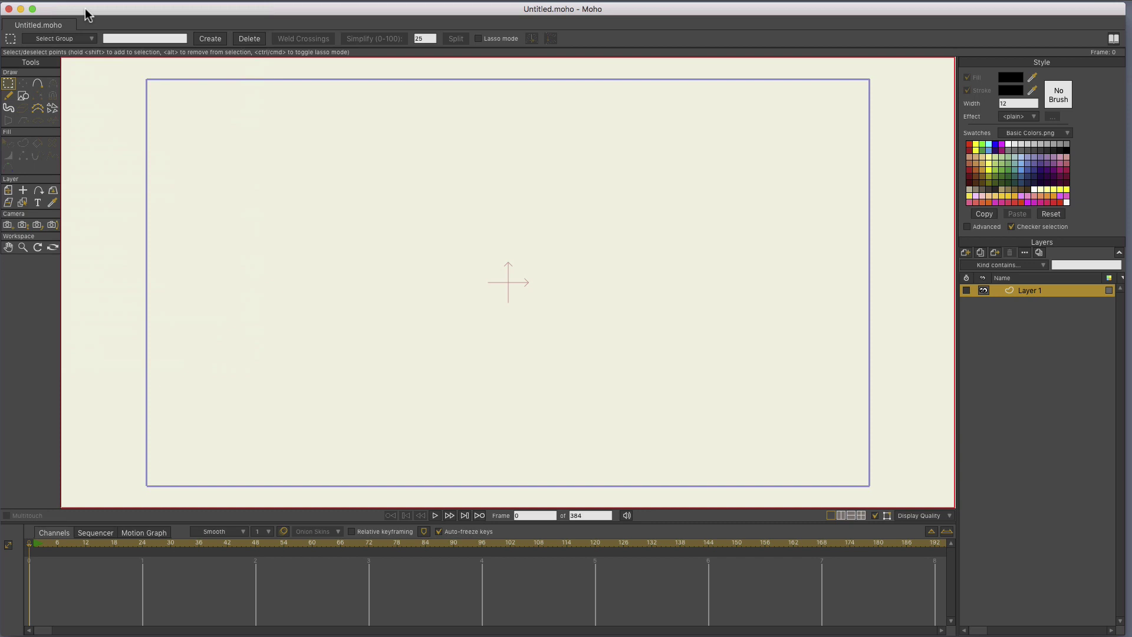
{"action": "double_click", "coordinate": [1030, 293]}
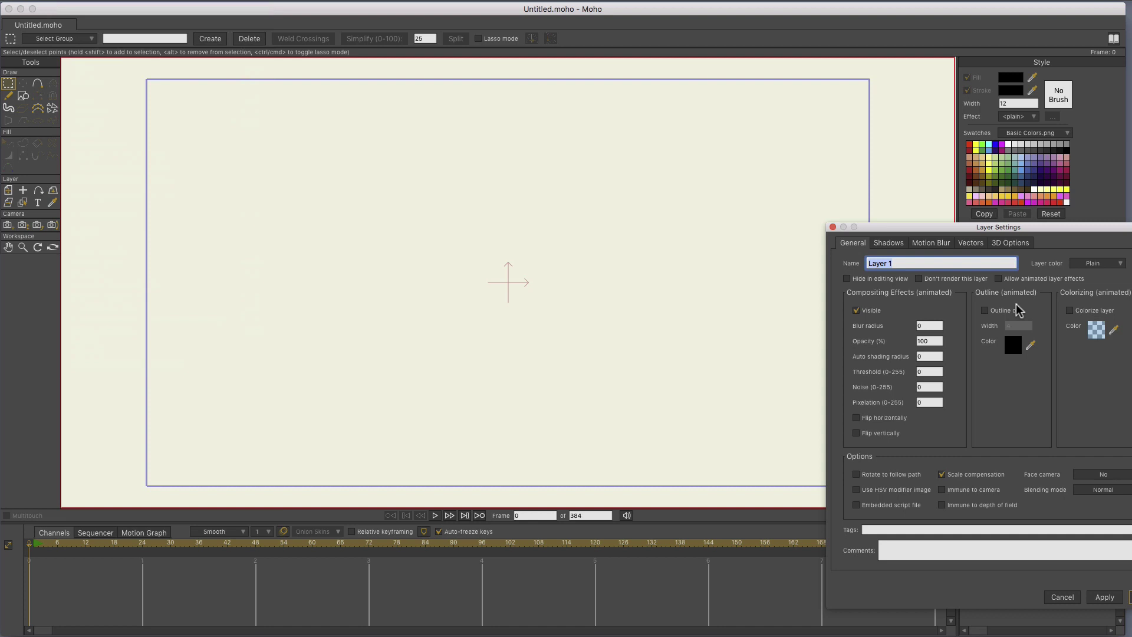
{"action": "type", "text": "bod"}
{"action": "type", "text": "y"}
{"action": "key", "text": "Return"}
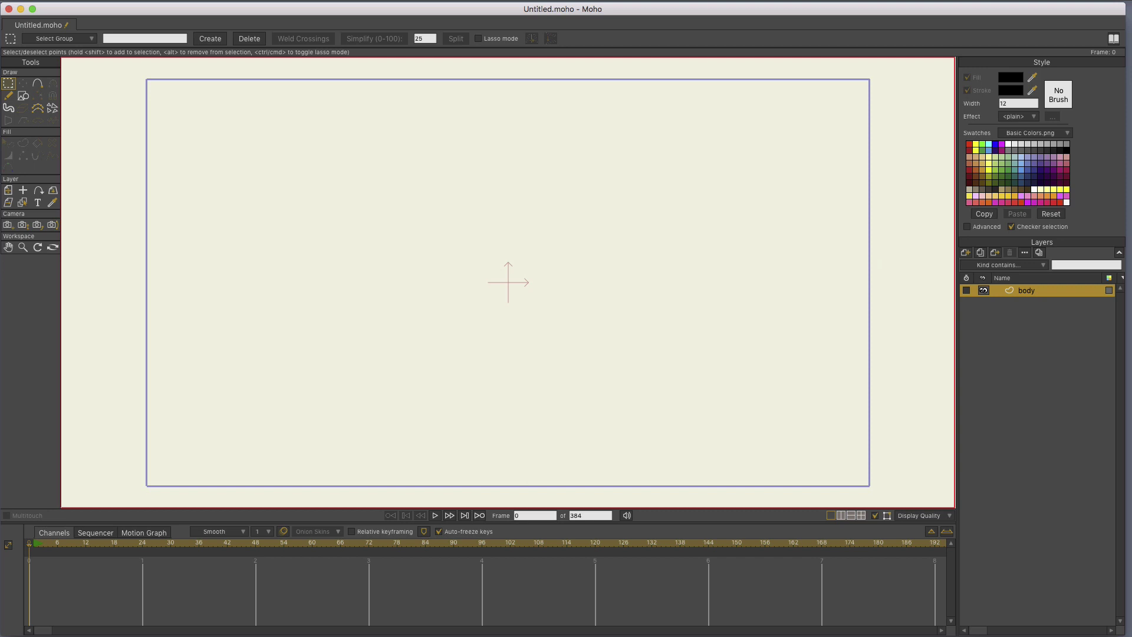
Draw black rectangles for the torso, two legs and both arms with Draw Shape
{"action": "left_click", "coordinate": [22, 97]}
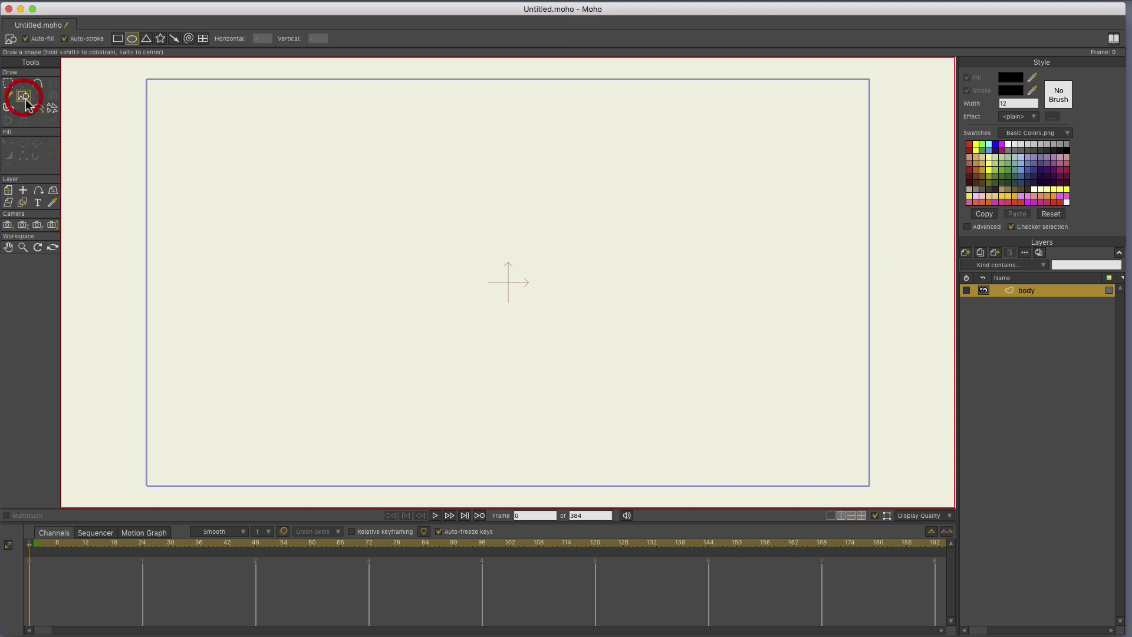
{"action": "left_click", "coordinate": [118, 39]}
{"action": "mouse_move", "coordinate": [445, 191]}
{"action": "left_mouse_down"}
{"action": "mouse_move", "coordinate": [514, 312]}
{"action": "mouse_move", "coordinate": [459, 438]}
{"action": "left_mouse_up"}
{"action": "mouse_move", "coordinate": [481, 315]}
{"action": "left_mouse_down"}
{"action": "mouse_move", "coordinate": [508, 394]}
{"action": "mouse_move", "coordinate": [493, 440]}
{"action": "left_mouse_up"}
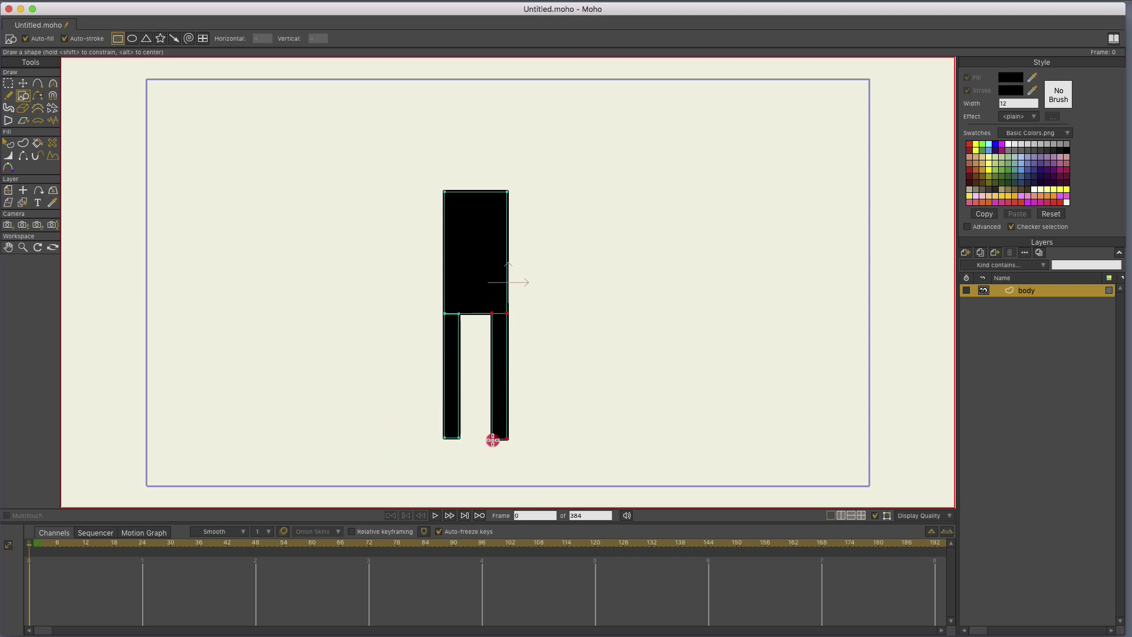
{"action": "left_click_drag", "start_coordinate": [509, 191], "coordinate": [633, 210]}
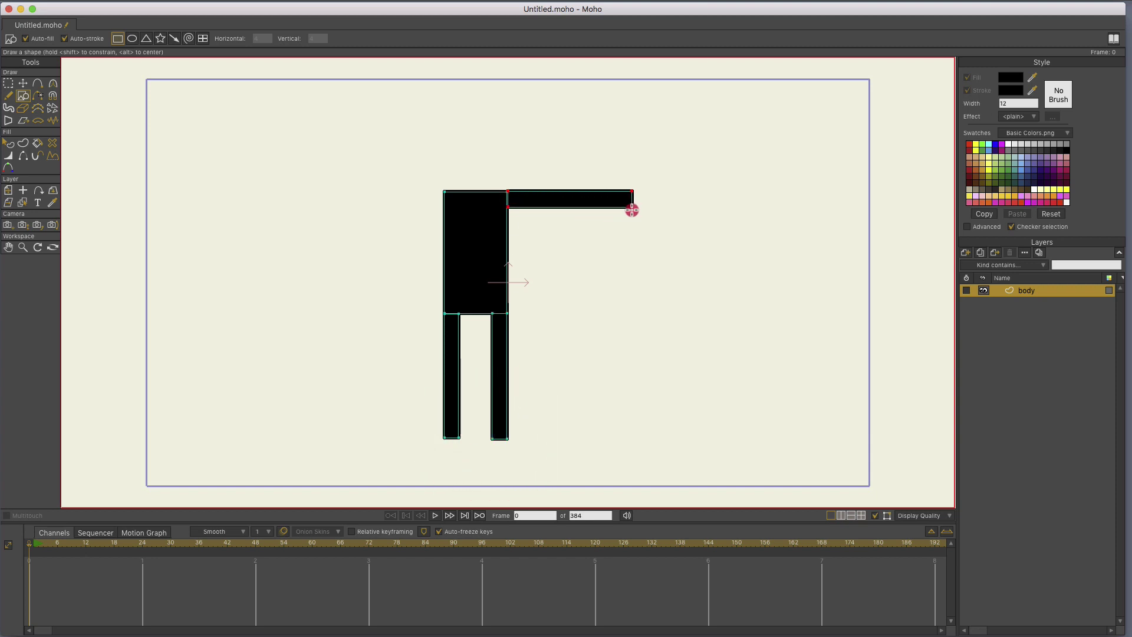
{"action": "left_click_drag", "start_coordinate": [443, 191], "coordinate": [333, 209]}
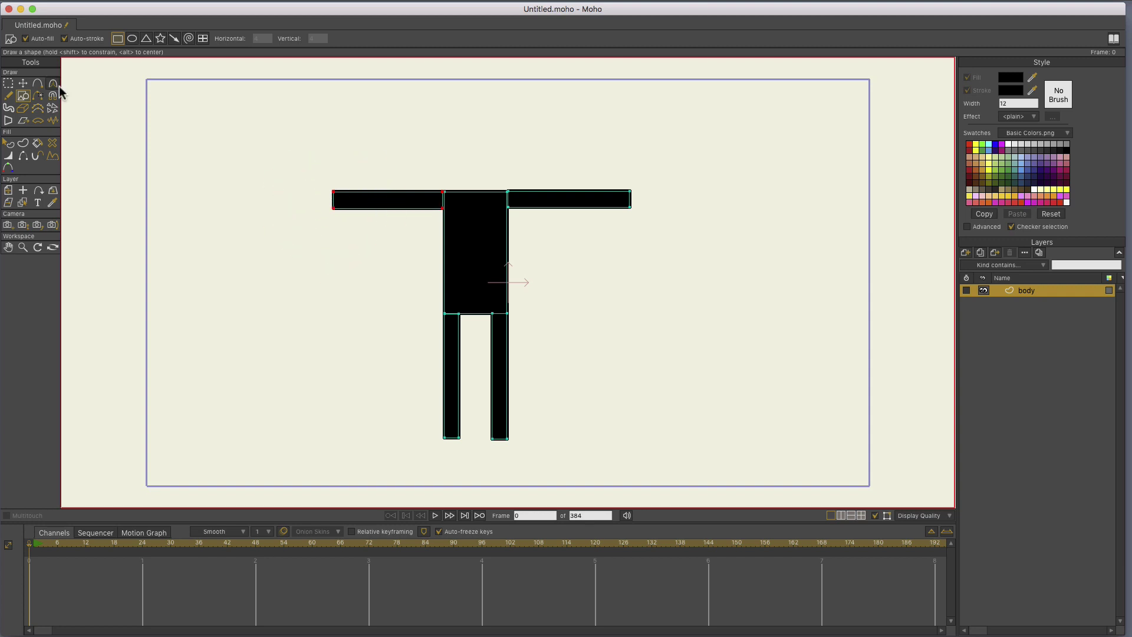
Draw a circular head above the torso using the oval shape
{"action": "left_click", "coordinate": [133, 38]}
{"action": "left_click_drag", "start_coordinate": [441, 98], "coordinate": [519, 182]}
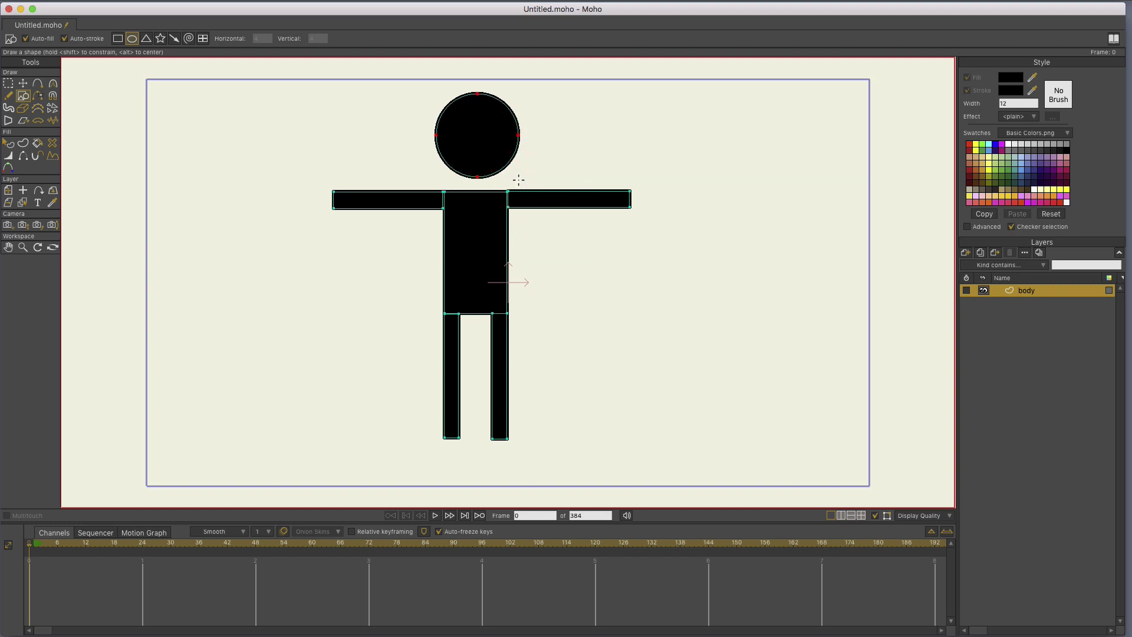
Add a new bone layer and name it 'stick man'
{"action": "left_click", "coordinate": [967, 256]}
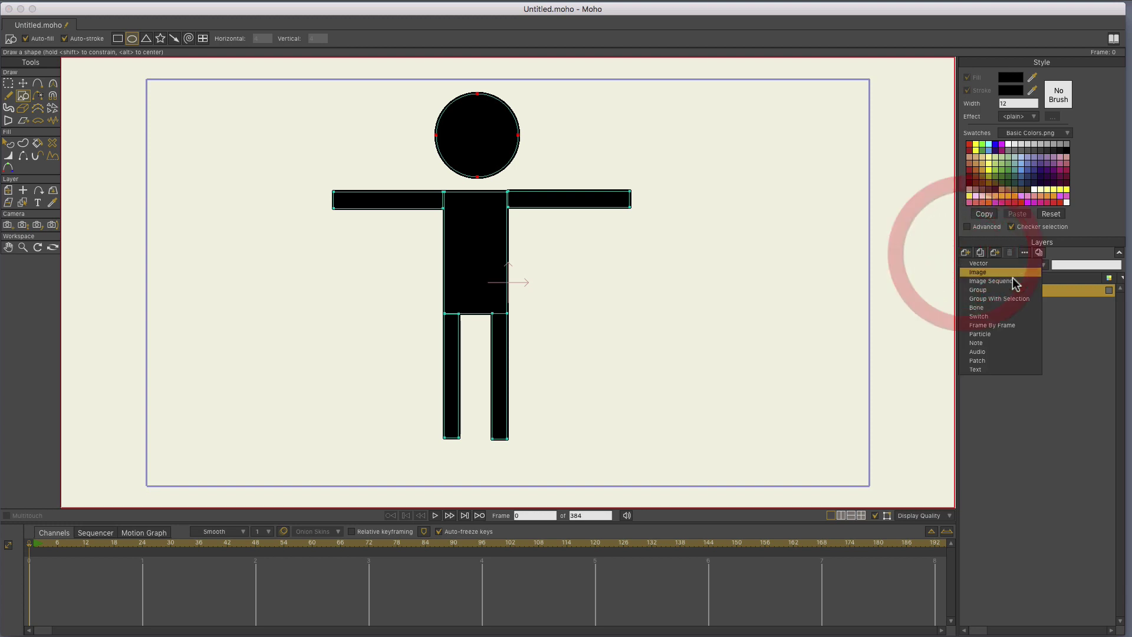
{"action": "left_click", "coordinate": [980, 306]}
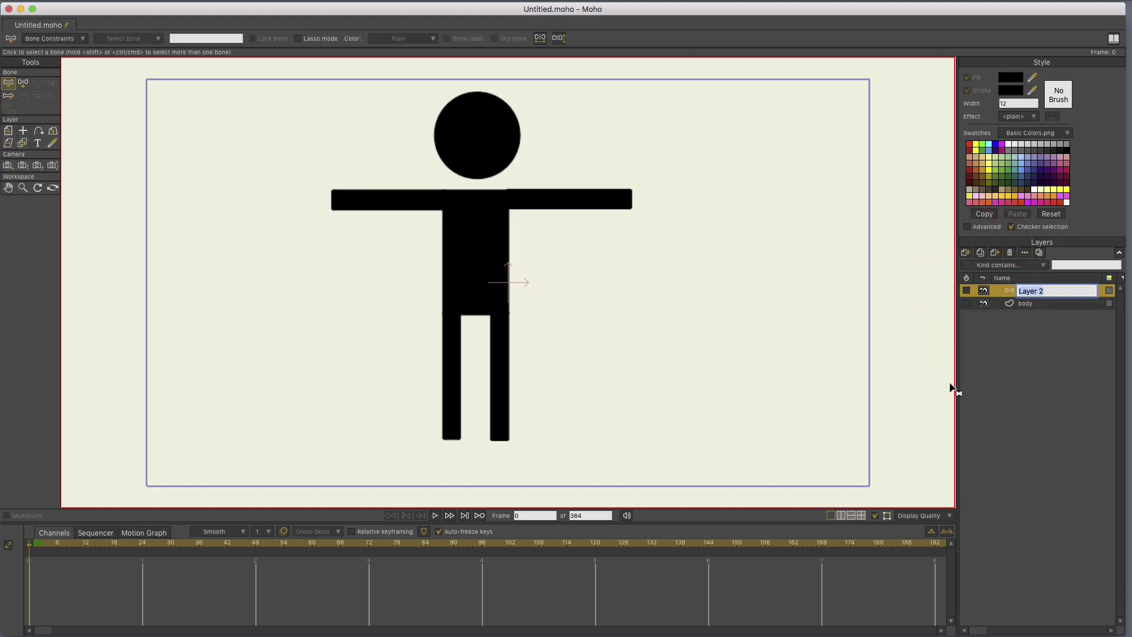
{"action": "type", "text": "stick man"}
{"action": "key", "text": "Return"}
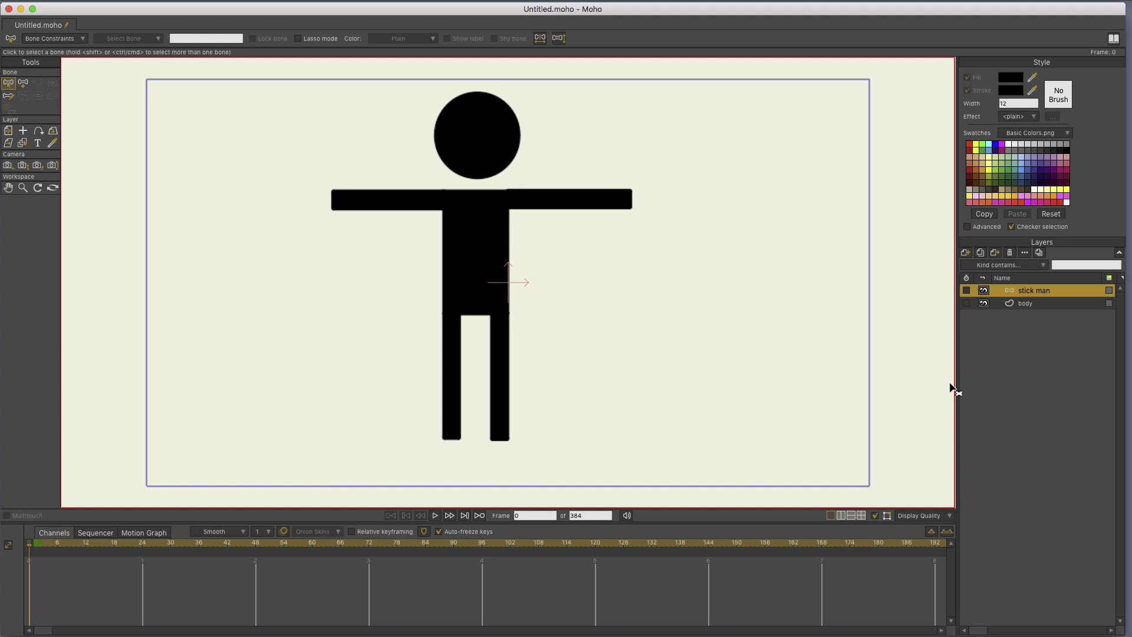
Nest the body layer inside stick man and expand the group to show it
{"action": "left_click", "coordinate": [1023, 304]}
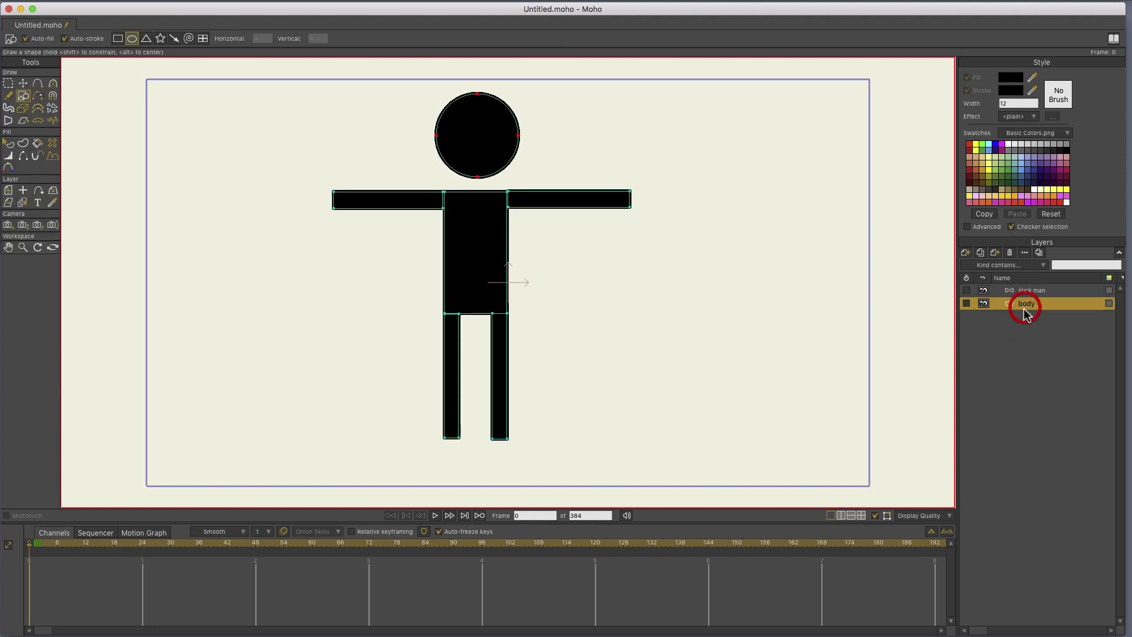
{"action": "left_click_drag", "start_coordinate": [1026, 304], "coordinate": [1038, 293]}
{"action": "left_click", "coordinate": [1000, 291]}
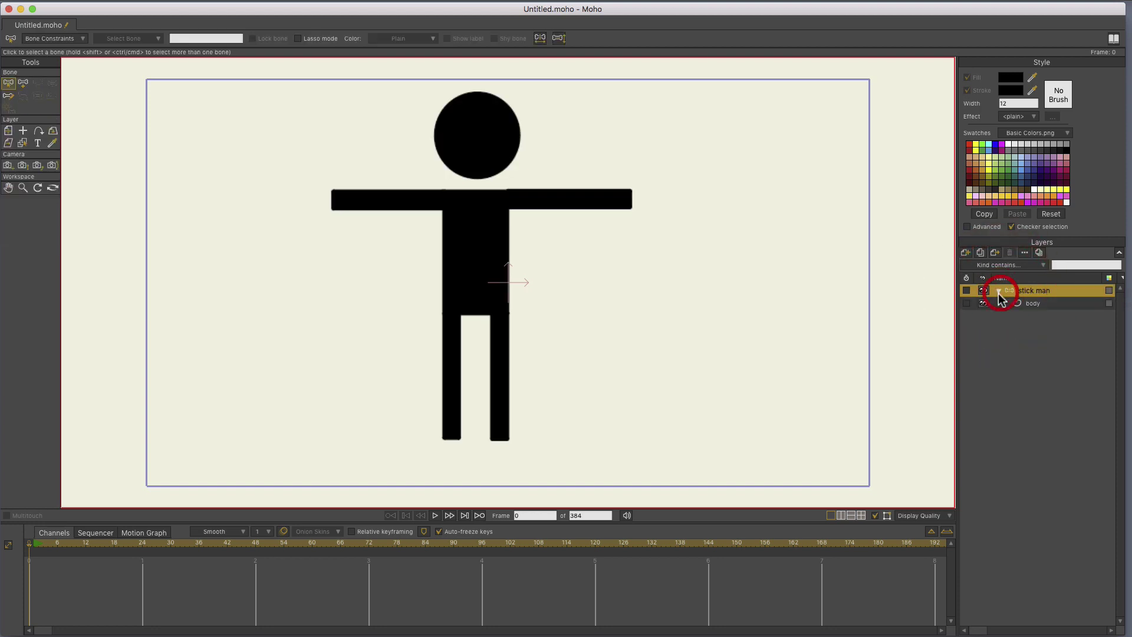
{"action": "left_click", "coordinate": [1000, 293]}
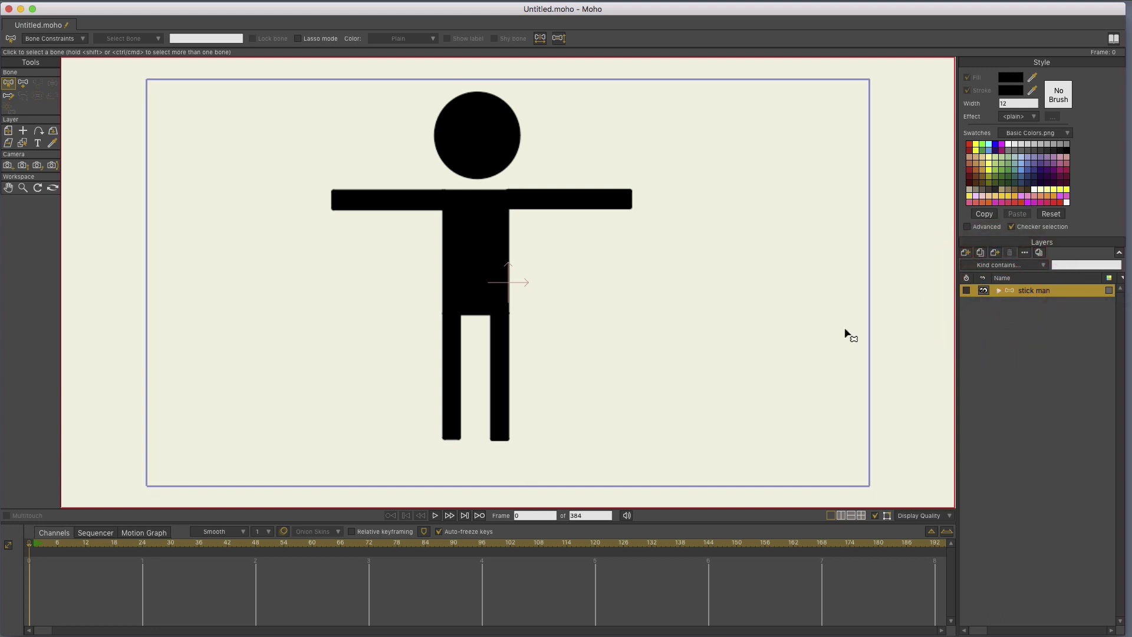
{"action": "left_click", "coordinate": [999, 293]}
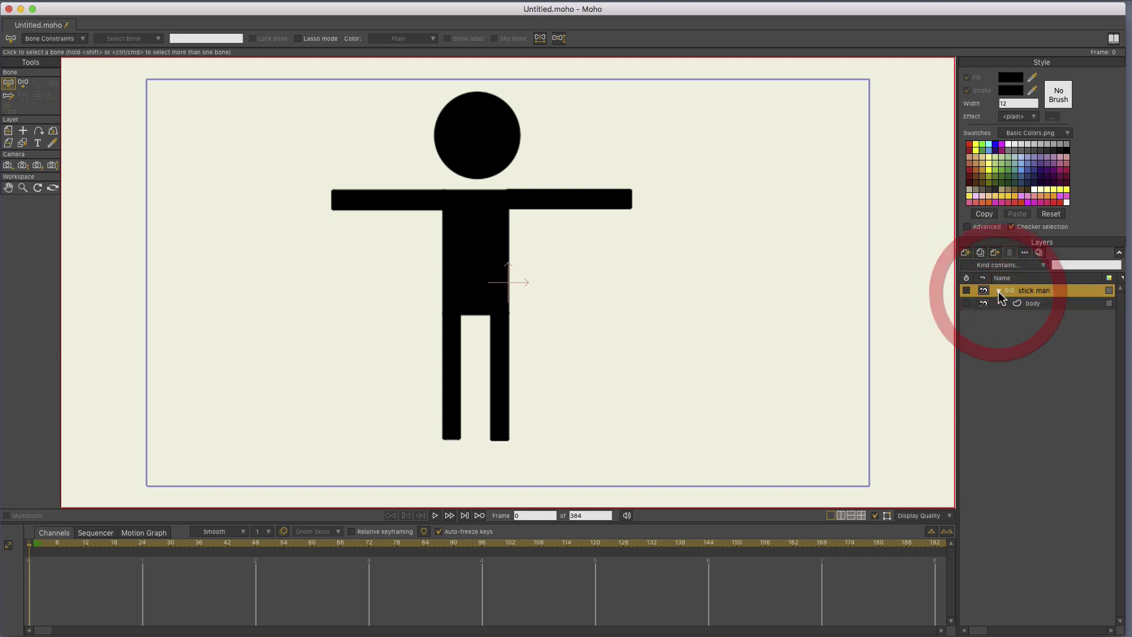
{"action": "left_click", "coordinate": [999, 293]}
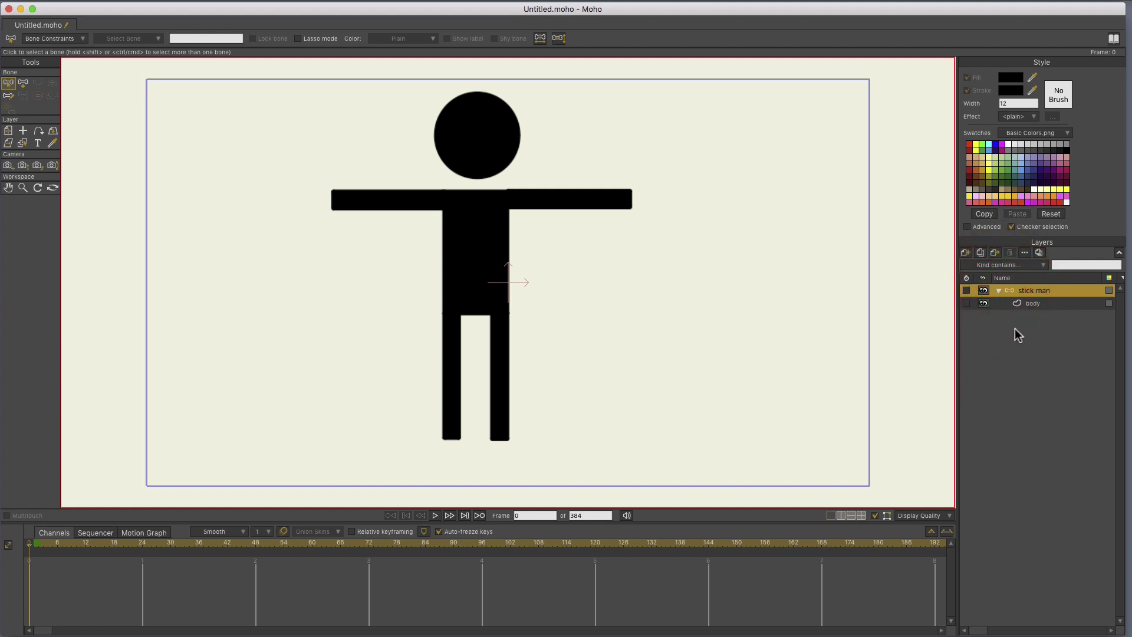
Add a spine bone from hips to shoulders and a head bone from the neck upward
{"action": "left_click", "coordinate": [23, 84]}
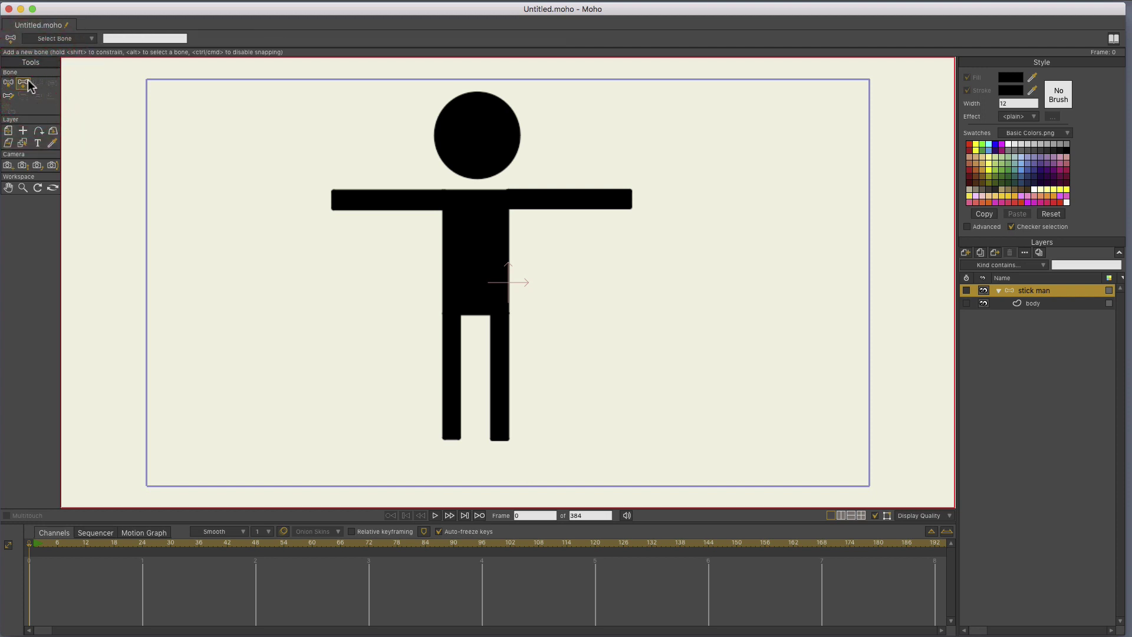
{"action": "left_click_drag", "start_coordinate": [475, 312], "coordinate": [477, 195]}
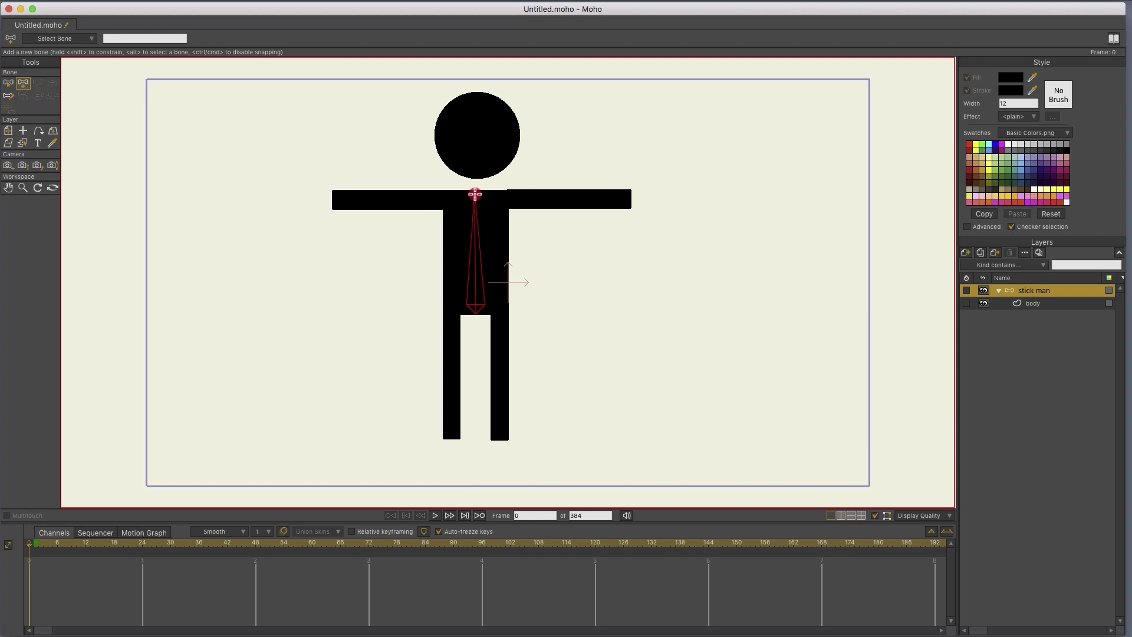
{"action": "left_click", "coordinate": [476, 196]}
{"action": "left_click_drag", "start_coordinate": [472, 185], "coordinate": [468, 93]}
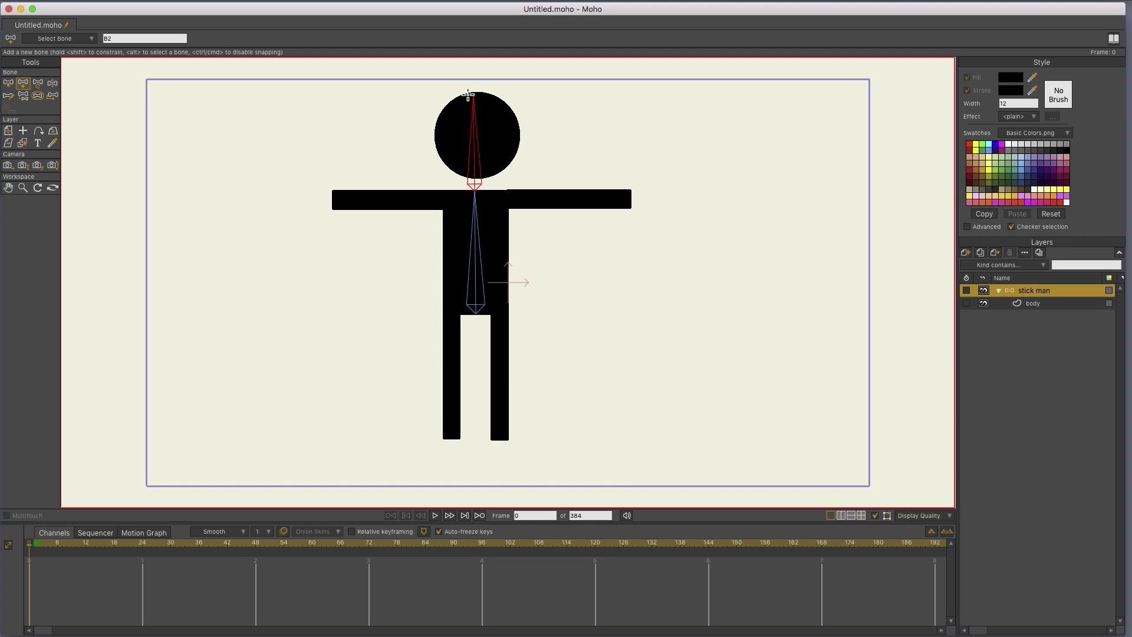
From the spine bone, add a right upper-arm bone and a forearm bone jointed at the elbow
{"action": "left_click", "coordinate": [8, 83]}
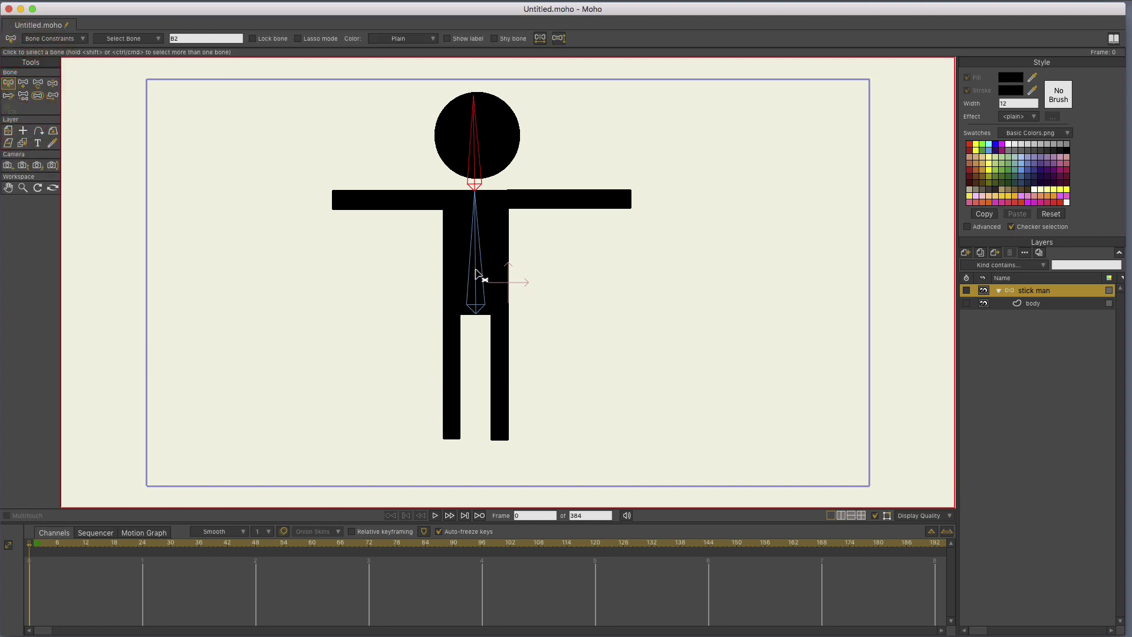
{"action": "left_click", "coordinate": [477, 274]}
{"action": "left_click", "coordinate": [23, 83]}
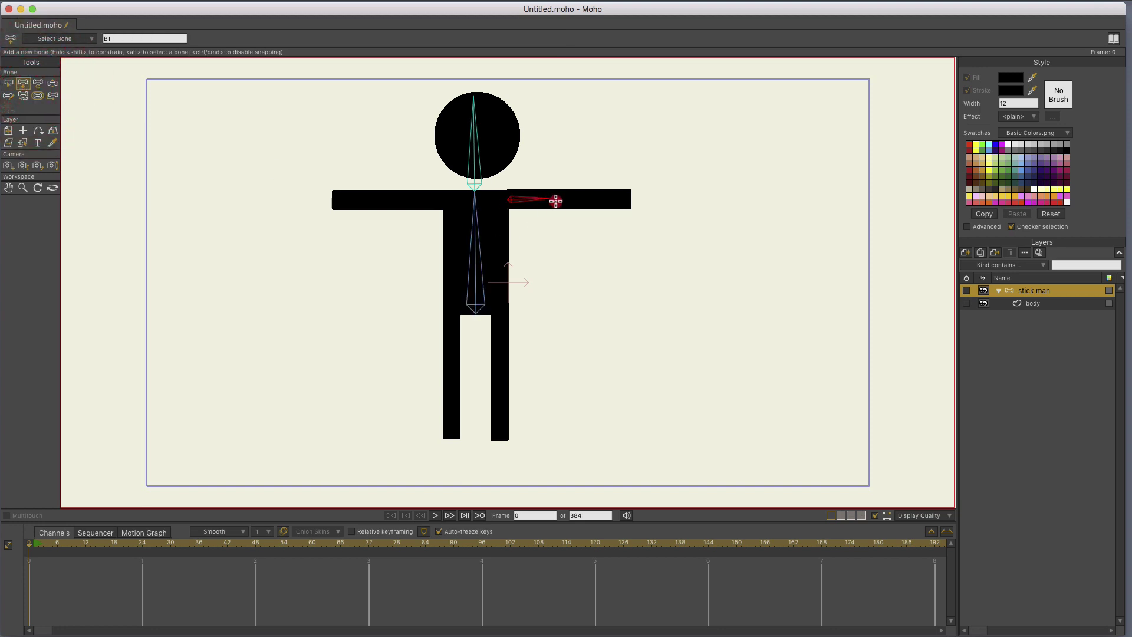
{"action": "left_click_drag", "start_coordinate": [557, 202], "coordinate": [579, 201]}
{"action": "left_click_drag", "start_coordinate": [585, 201], "coordinate": [634, 200]}
From the spine bone, add the left arm's two bones, then reselect the spine
{"action": "left_click", "coordinate": [8, 82]}
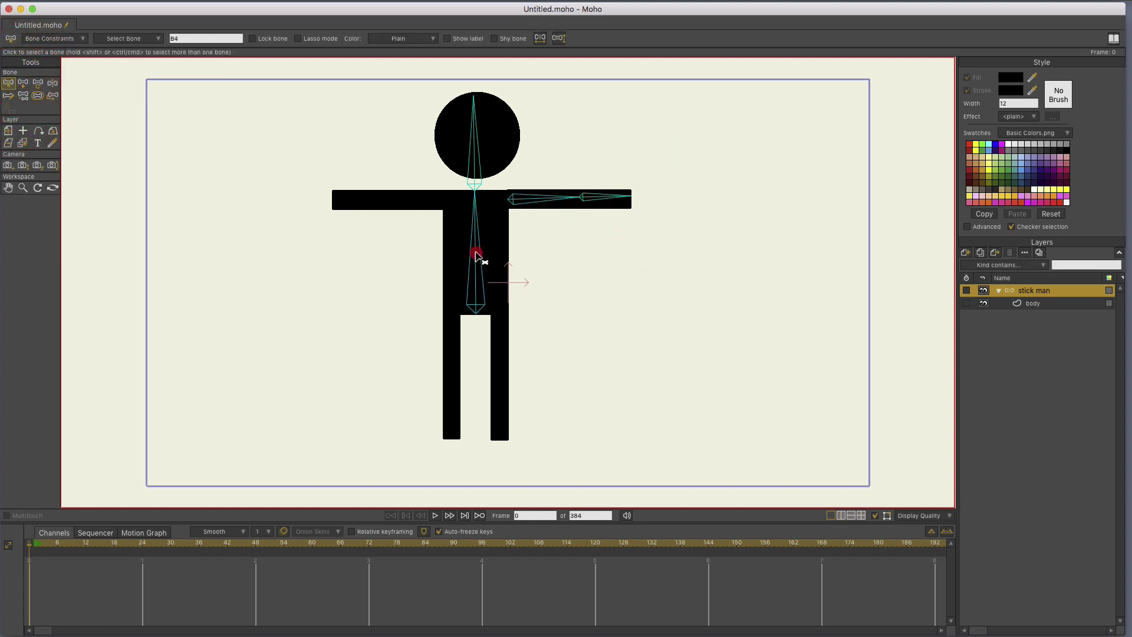
{"action": "left_click", "coordinate": [478, 258]}
{"action": "left_click", "coordinate": [37, 86]}
{"action": "left_click_drag", "start_coordinate": [443, 200], "coordinate": [335, 202]}
{"action": "left_click", "coordinate": [9, 84]}
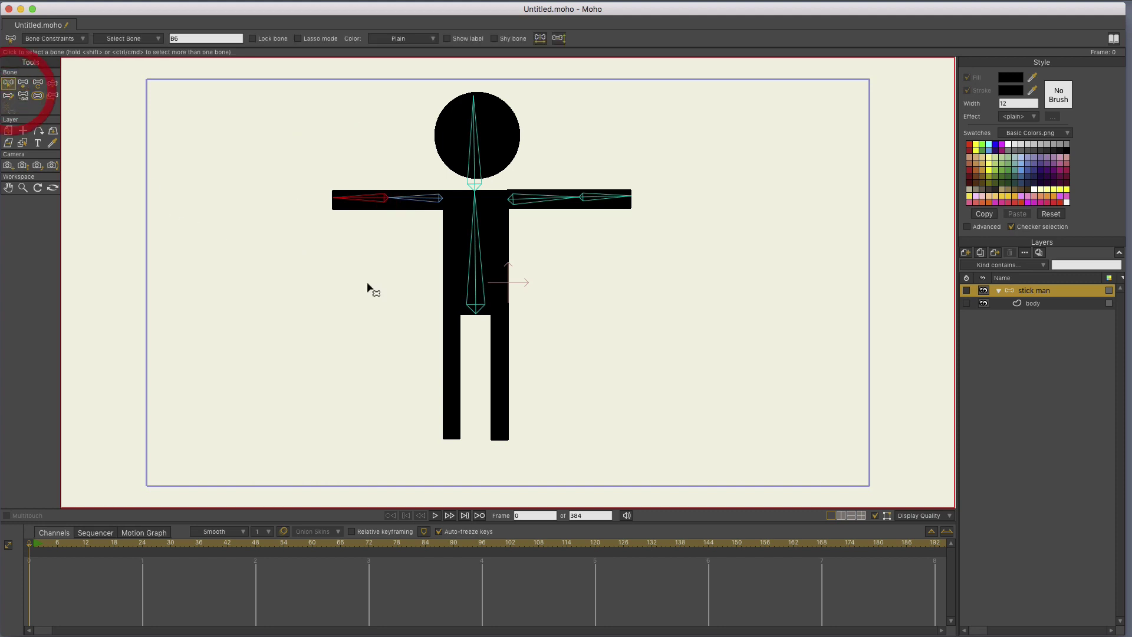
{"action": "left_click", "coordinate": [474, 282]}
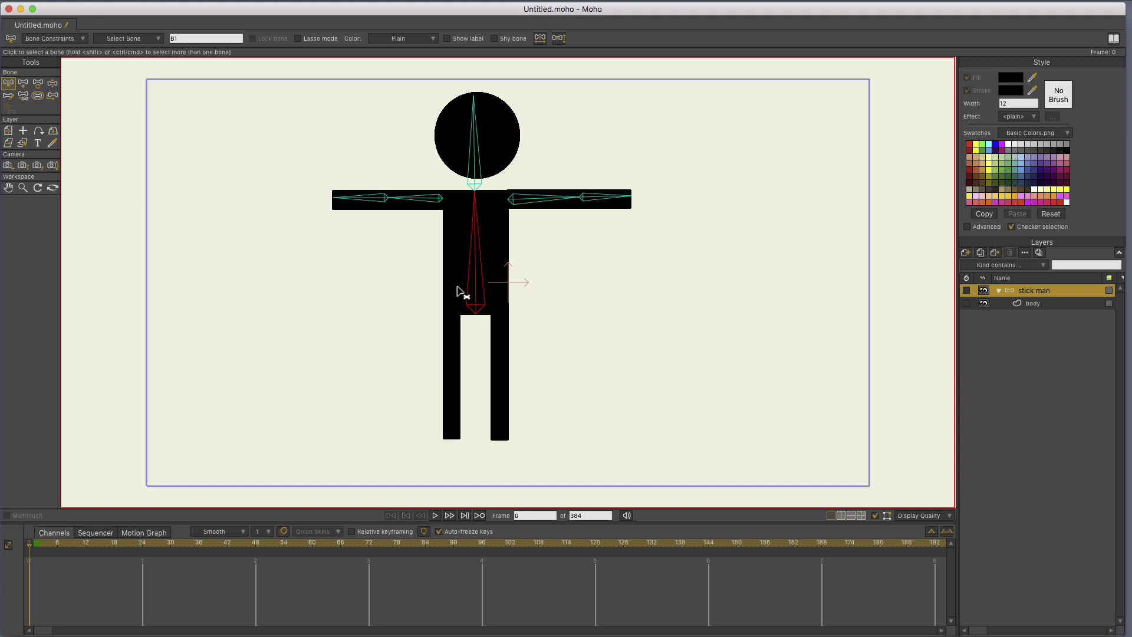
Undo a misplaced leg bone and reselect the spine as parent
{"action": "left_click", "coordinate": [23, 82]}
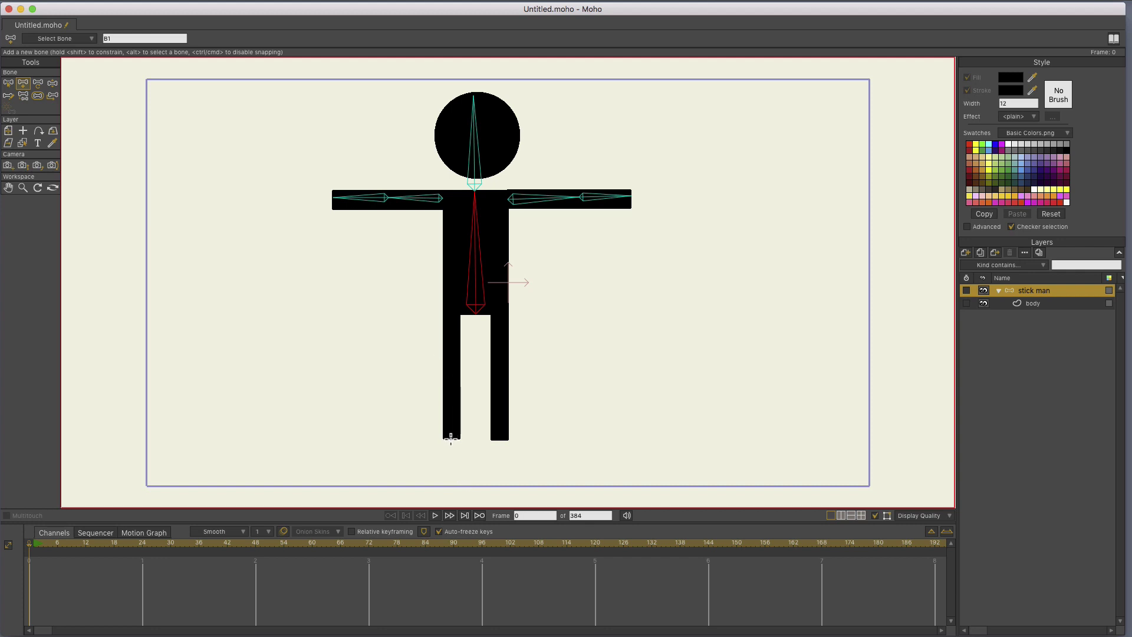
{"action": "left_click_drag", "start_coordinate": [452, 438], "coordinate": [451, 319]}
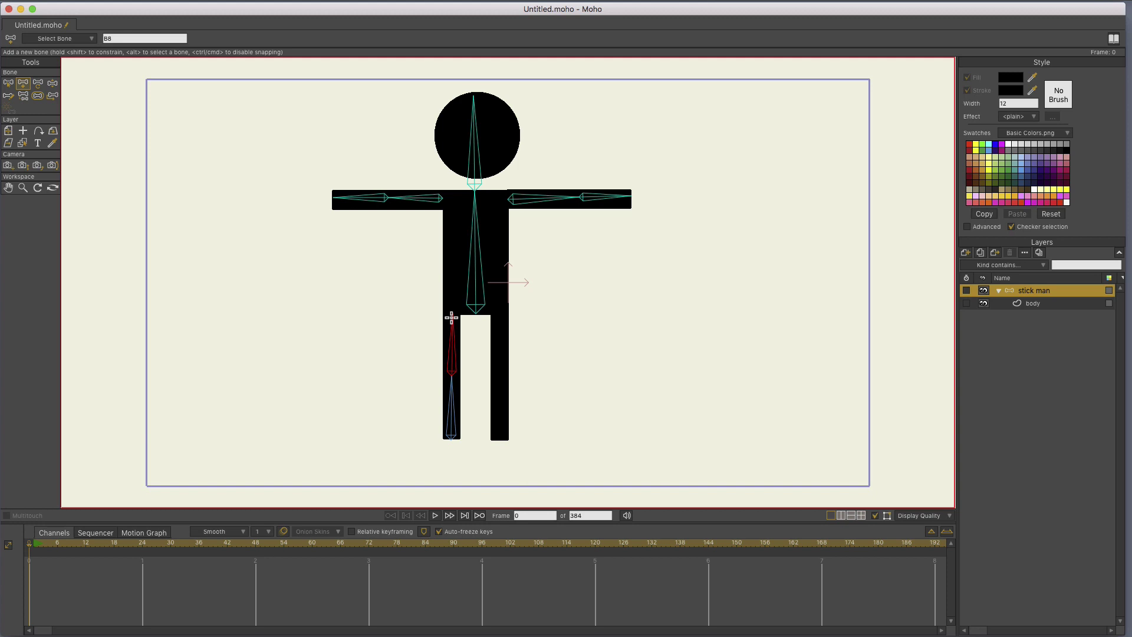
{"action": "key", "text": "super+z"}
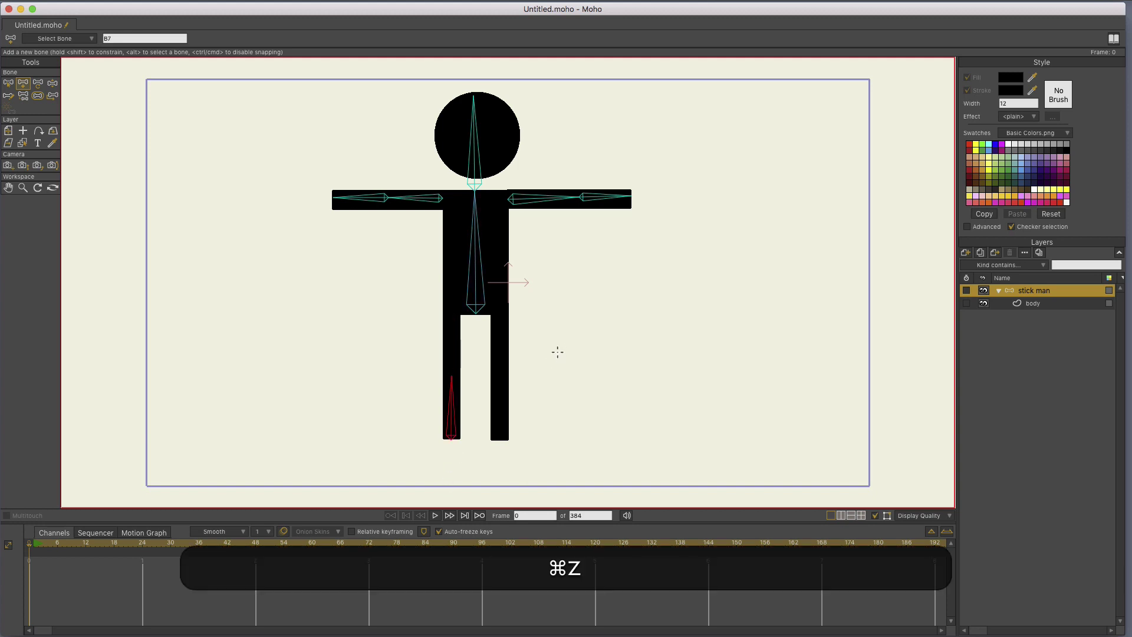
{"action": "key", "text": "super+z"}
{"action": "left_click", "coordinate": [8, 82]}
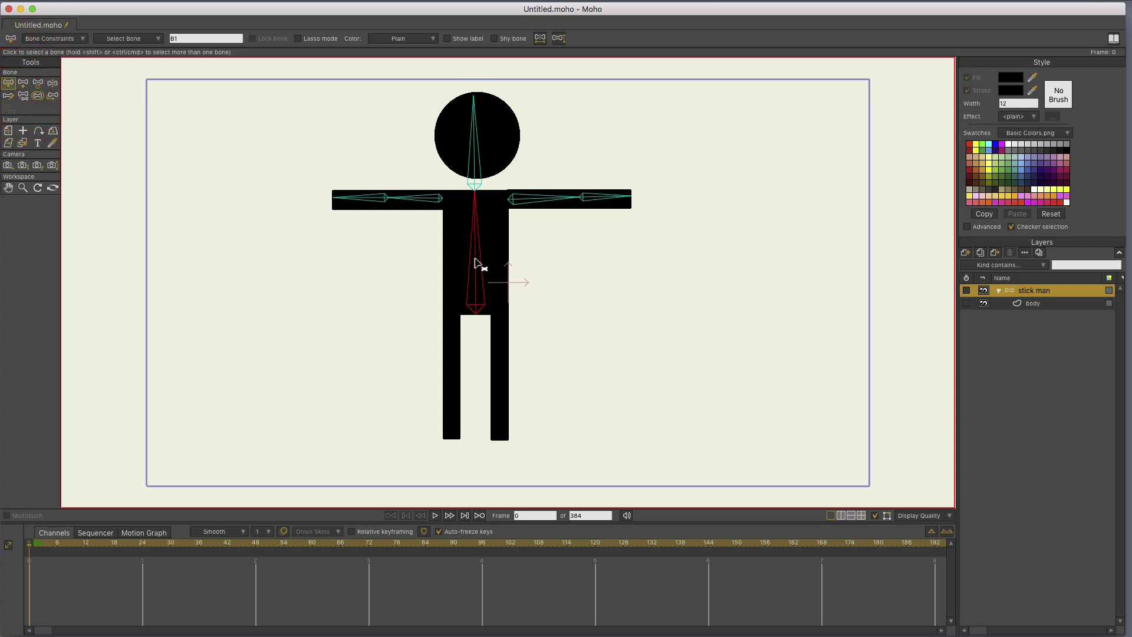
{"action": "left_click", "coordinate": [479, 258]}
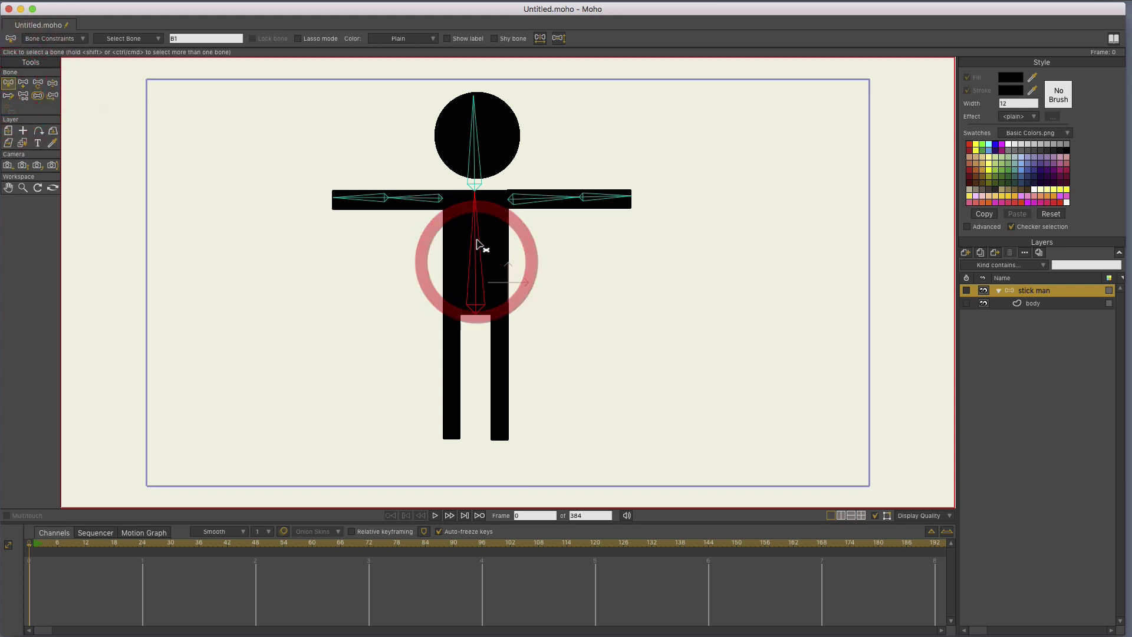
Add thigh and shin bone chains down the left and right legs from the spine
{"action": "left_click", "coordinate": [23, 83]}
{"action": "left_click_drag", "start_coordinate": [452, 317], "coordinate": [450, 434]}
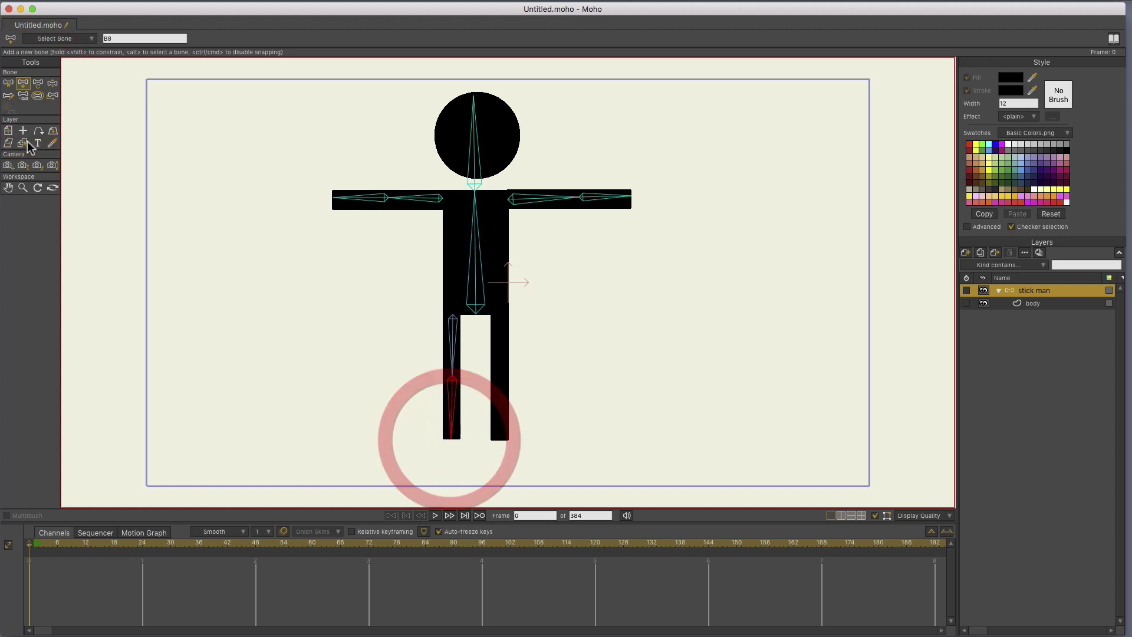
{"action": "key", "text": "b"}
{"action": "left_click", "coordinate": [477, 235]}
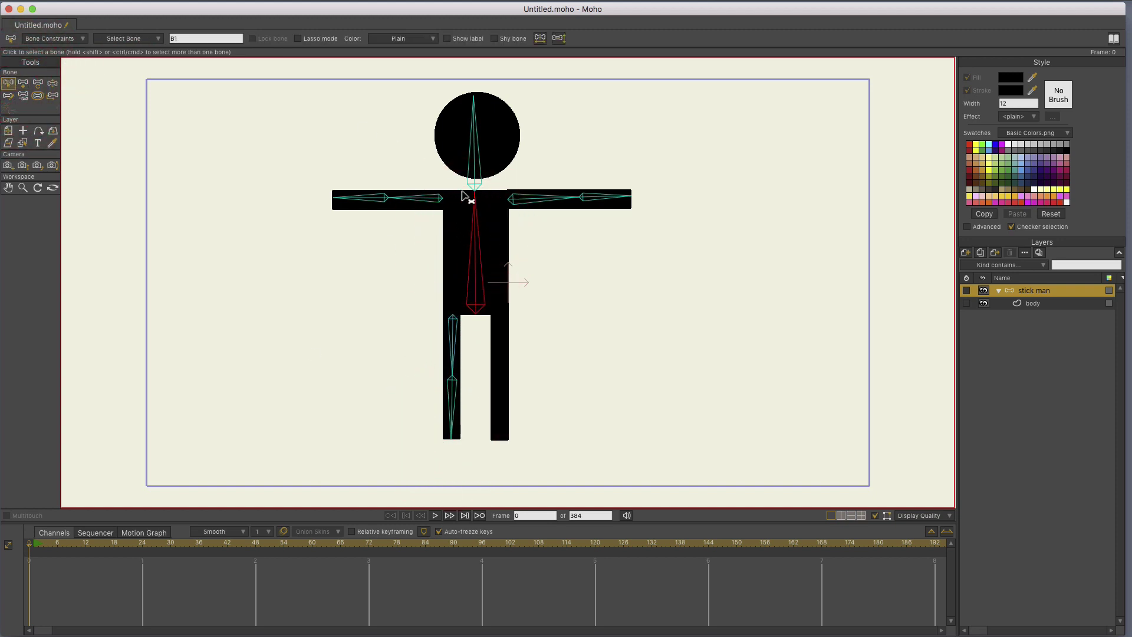
{"action": "left_click", "coordinate": [24, 85]}
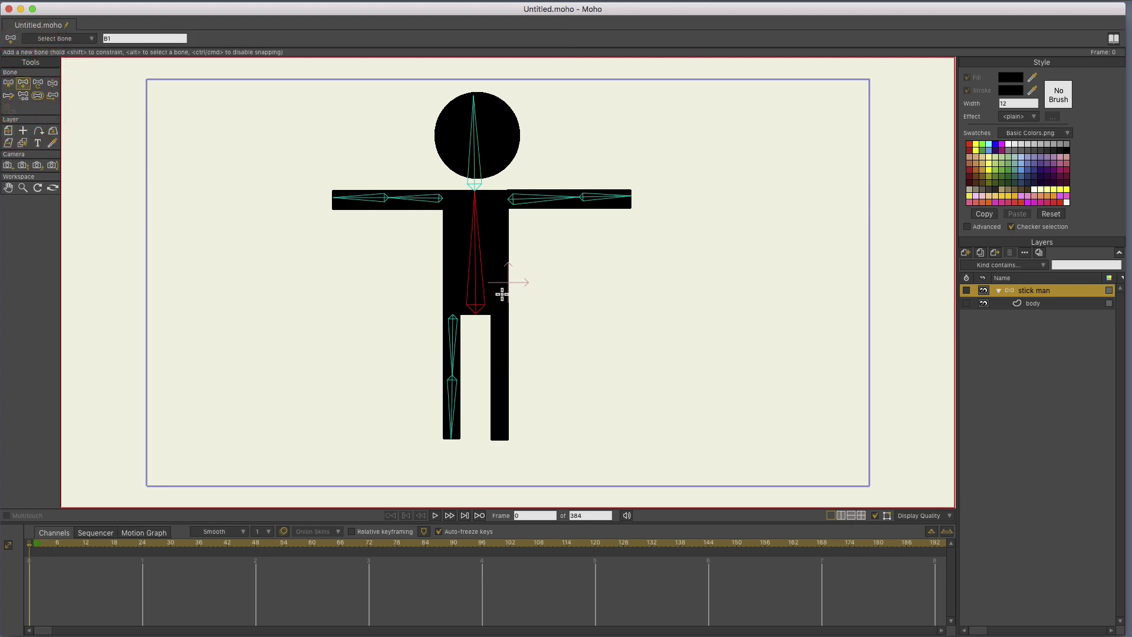
{"action": "left_click_drag", "start_coordinate": [500, 317], "coordinate": [500, 443]}
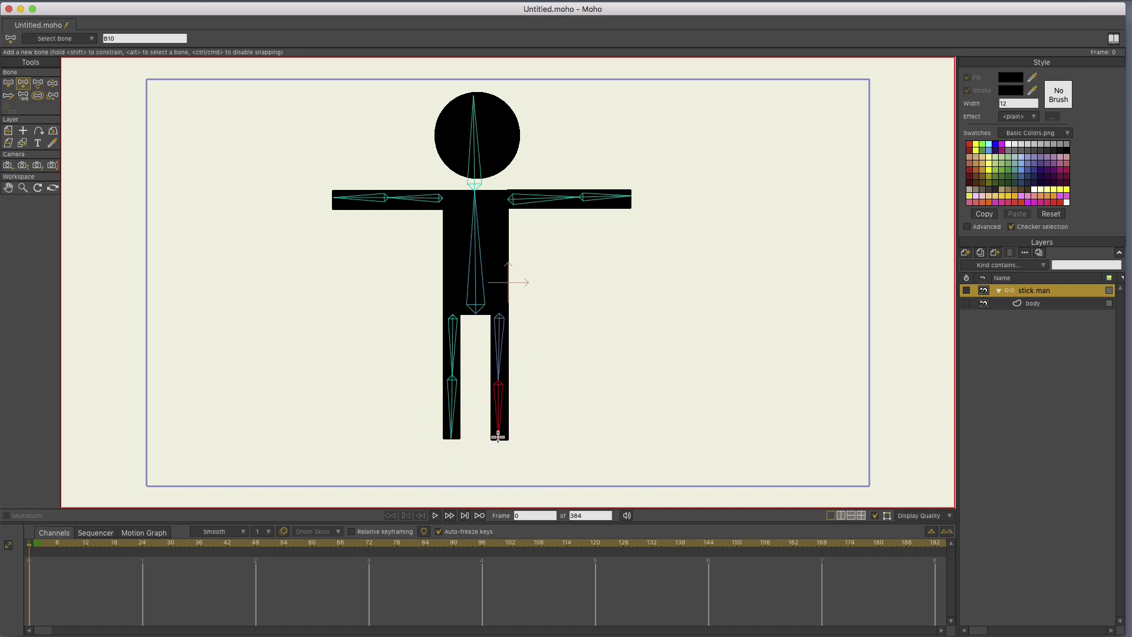
With Manipulate Bones, tilt the head and swing both legs outward
{"action": "left_click", "coordinate": [52, 84]}
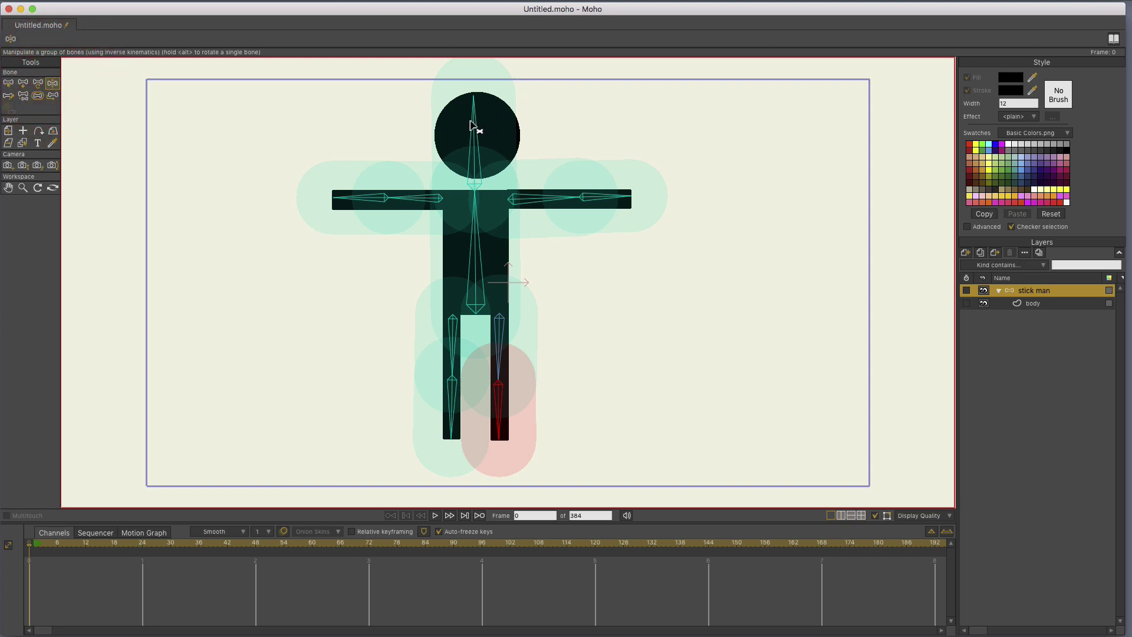
{"action": "mouse_move", "coordinate": [478, 128]}
{"action": "left_mouse_down"}
{"action": "mouse_move", "coordinate": [415, 142]}
{"action": "mouse_move", "coordinate": [486, 120]}
{"action": "left_mouse_up"}
{"action": "mouse_move", "coordinate": [499, 372]}
{"action": "left_mouse_down"}
{"action": "mouse_move", "coordinate": [552, 343]}
{"action": "mouse_move", "coordinate": [567, 292]}
{"action": "left_mouse_up"}
{"action": "mouse_move", "coordinate": [482, 389]}
{"action": "left_mouse_down"}
{"action": "mouse_move", "coordinate": [407, 279]}
{"action": "mouse_move", "coordinate": [504, 354]}
{"action": "mouse_move", "coordinate": [477, 381]}
{"action": "mouse_move", "coordinate": [460, 266]}
{"action": "left_mouse_up"}
Raise both arms, bend the left arm at the elbow and tilt the torso left
{"action": "mouse_move", "coordinate": [380, 199]}
{"action": "left_mouse_down"}
{"action": "mouse_move", "coordinate": [450, 256]}
{"action": "mouse_move", "coordinate": [392, 121]}
{"action": "left_mouse_up"}
{"action": "left_click_drag", "start_coordinate": [584, 198], "coordinate": [567, 226]}
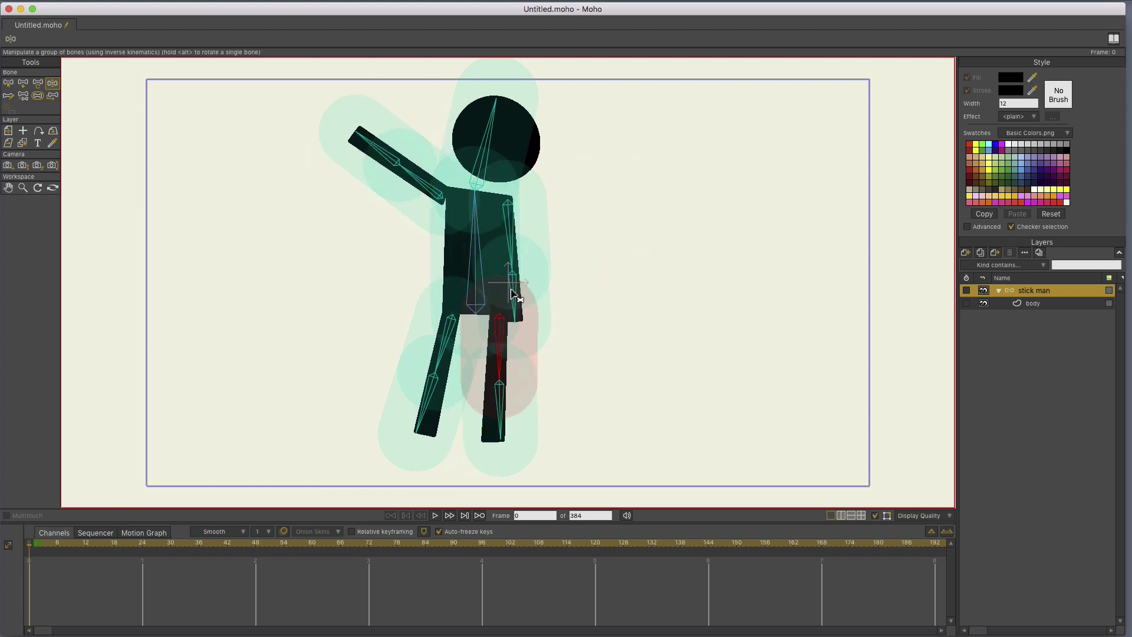
{"action": "mouse_move", "coordinate": [522, 265]}
{"action": "left_mouse_down"}
{"action": "mouse_move", "coordinate": [560, 153]}
{"action": "mouse_move", "coordinate": [689, 255]}
{"action": "mouse_move", "coordinate": [620, 190]}
{"action": "left_mouse_up"}
{"action": "left_click_drag", "start_coordinate": [381, 155], "coordinate": [346, 231]}
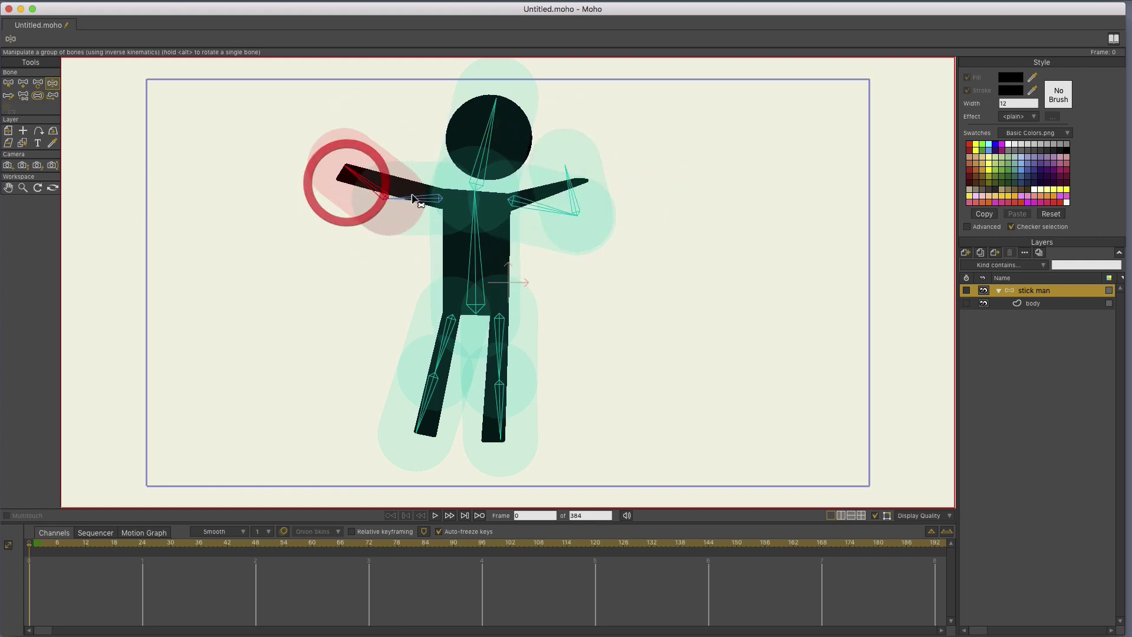
{"action": "left_click_drag", "start_coordinate": [487, 132], "coordinate": [443, 133]}
{"action": "left_click_drag", "start_coordinate": [381, 221], "coordinate": [370, 226]}
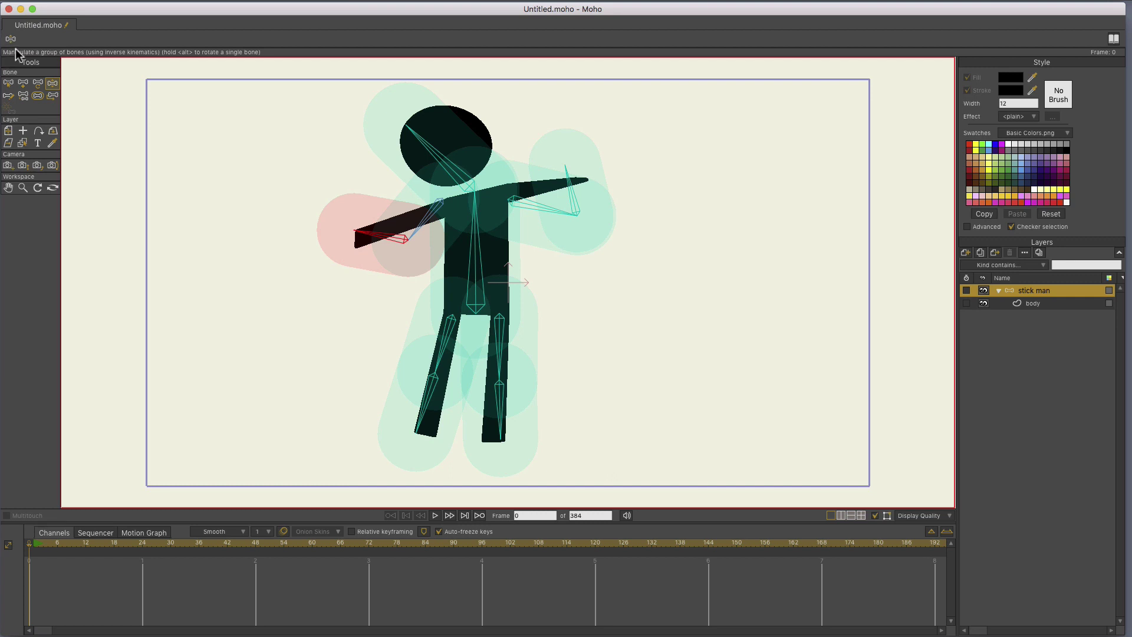
Return to the rest pose and show the bones' parent arrows with Reparent Bone
{"action": "left_click", "coordinate": [8, 83]}
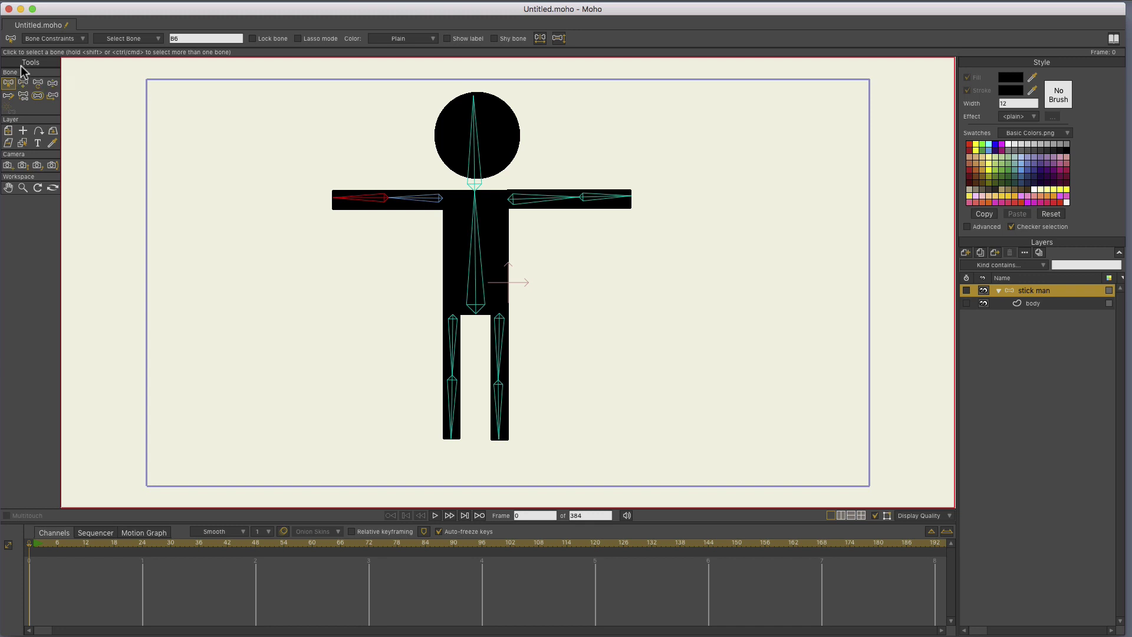
{"action": "left_click", "coordinate": [23, 95]}
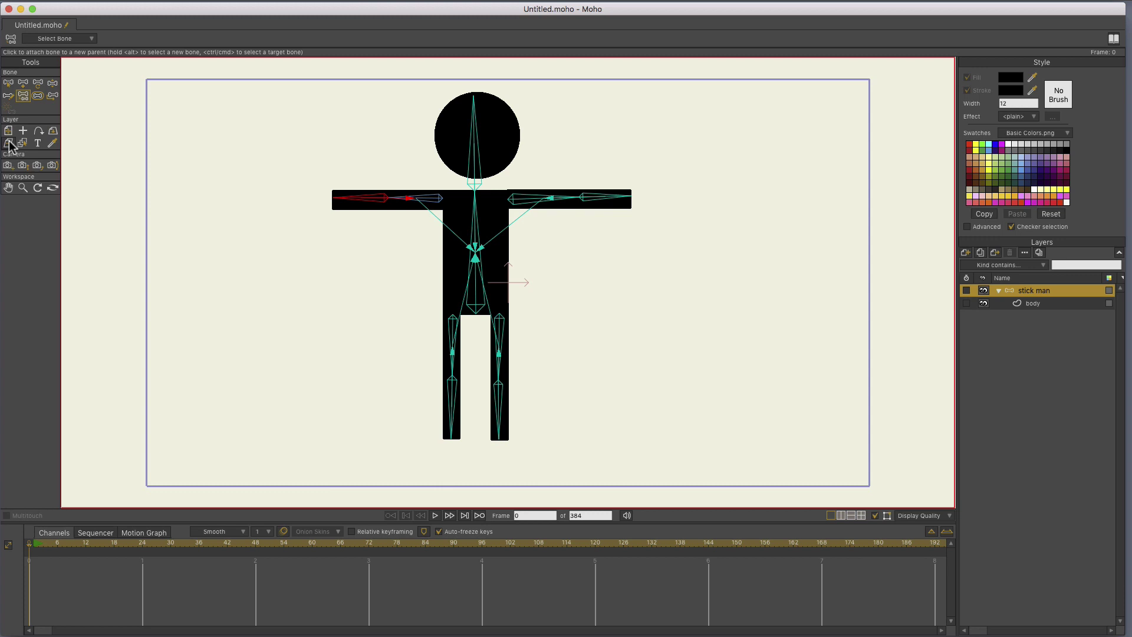
Reparent the right upper-arm bone to the head bone
{"action": "left_click", "coordinate": [7, 82]}
{"action": "left_click", "coordinate": [540, 200]}
{"action": "left_click", "coordinate": [23, 96]}
{"action": "left_click", "coordinate": [479, 139]}
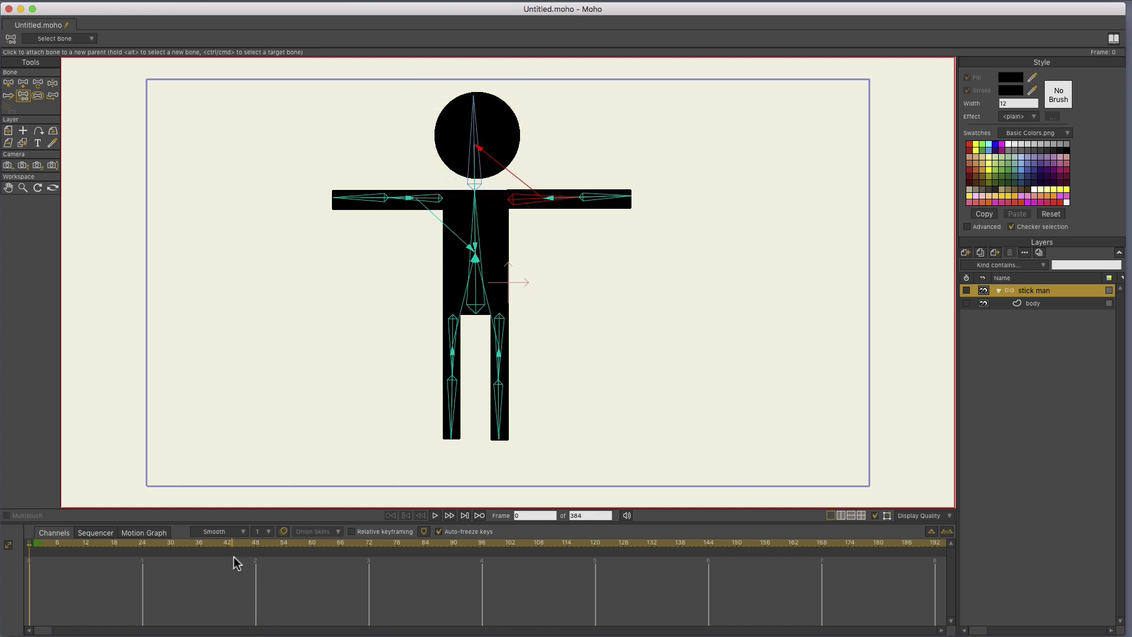
{"action": "left_click", "coordinate": [606, 198]}
{"action": "left_click", "coordinate": [610, 196]}
Reparent the right forearm bone to the right shin bone
{"action": "left_click", "coordinate": [9, 82]}
{"action": "left_click", "coordinate": [610, 199]}
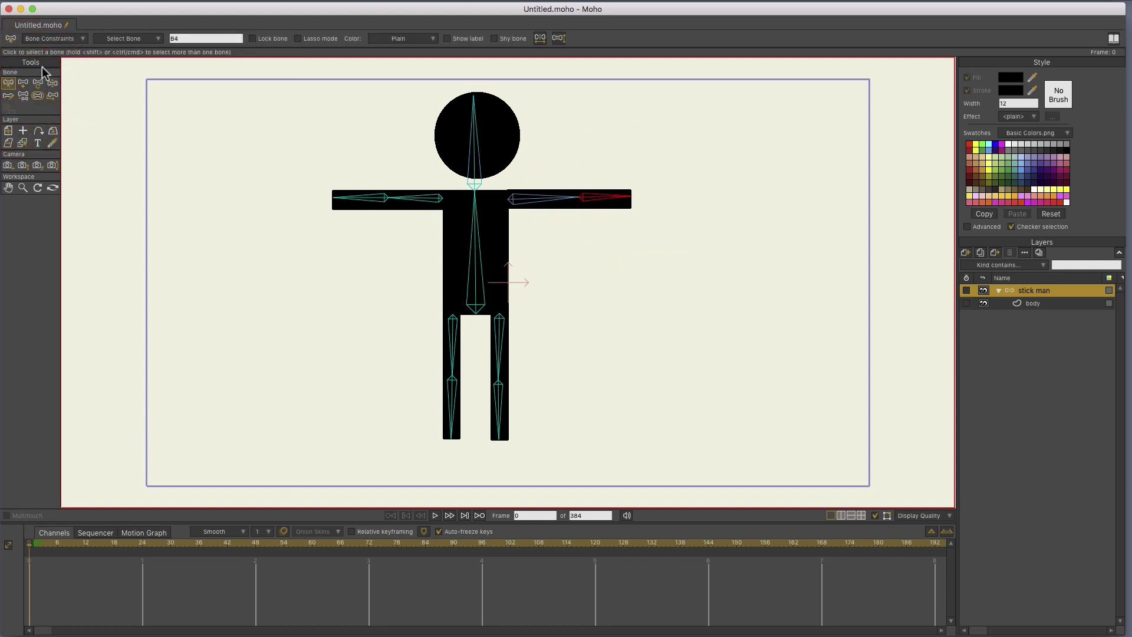
{"action": "left_click", "coordinate": [23, 95]}
{"action": "left_click", "coordinate": [504, 416]}
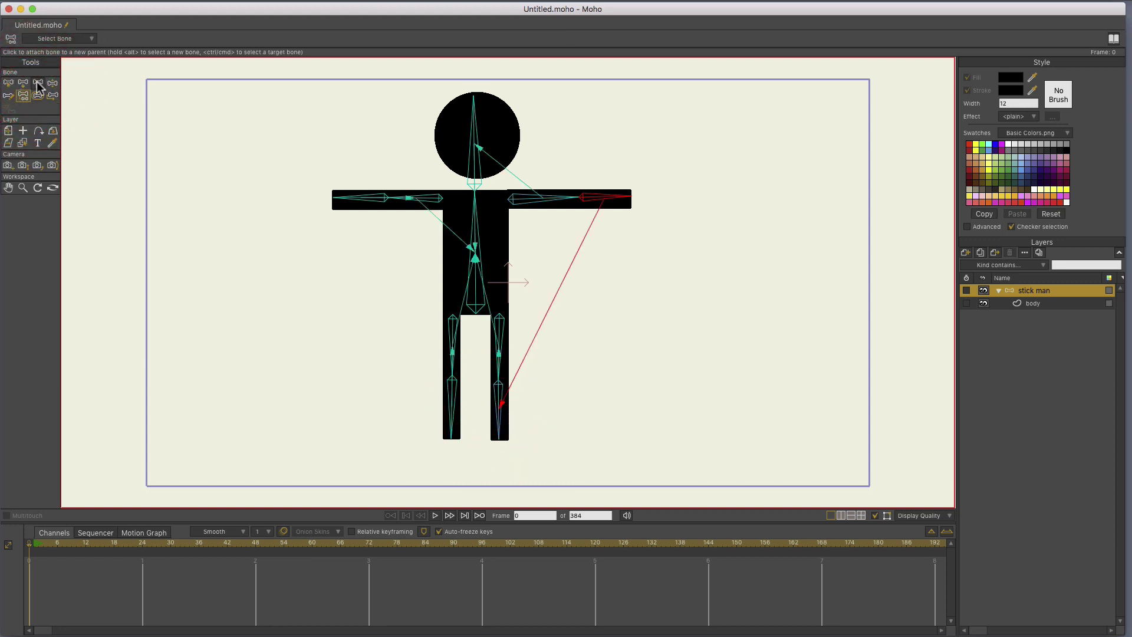
Test-pose the right leg and head, return to rest and show parent links again
{"action": "left_click", "coordinate": [52, 83]}
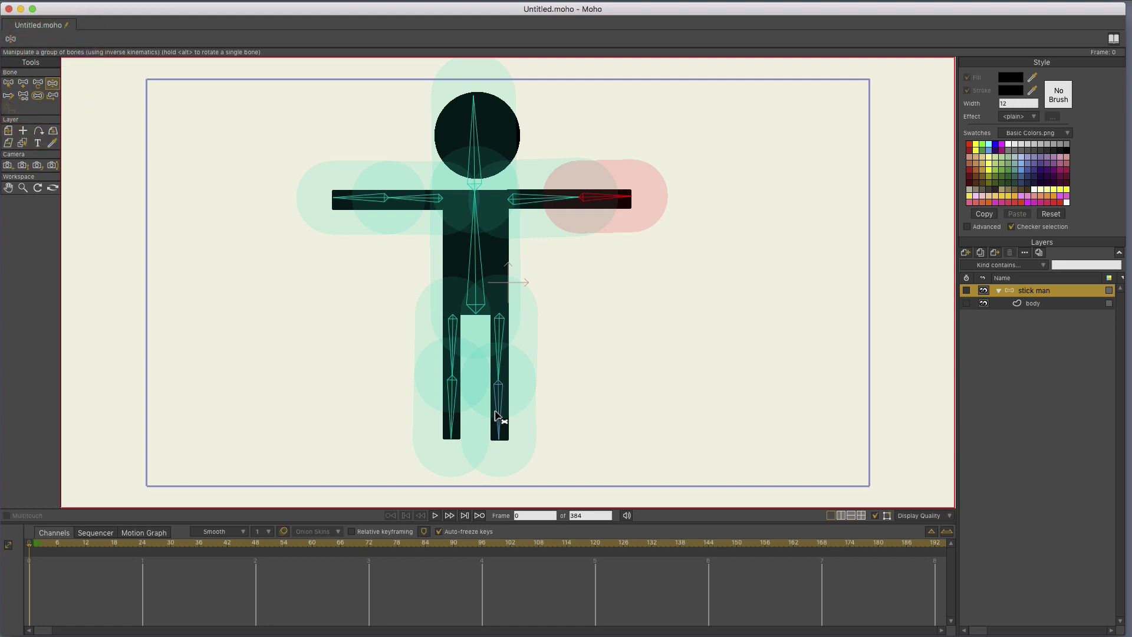
{"action": "mouse_move", "coordinate": [500, 411]}
{"action": "left_mouse_down"}
{"action": "mouse_move", "coordinate": [482, 443]}
{"action": "mouse_move", "coordinate": [420, 445]}
{"action": "mouse_move", "coordinate": [548, 389]}
{"action": "mouse_move", "coordinate": [583, 398]}
{"action": "left_mouse_up"}
{"action": "mouse_move", "coordinate": [531, 160]}
{"action": "left_mouse_down"}
{"action": "mouse_move", "coordinate": [320, 217]}
{"action": "mouse_move", "coordinate": [501, 60]}
{"action": "left_mouse_up"}
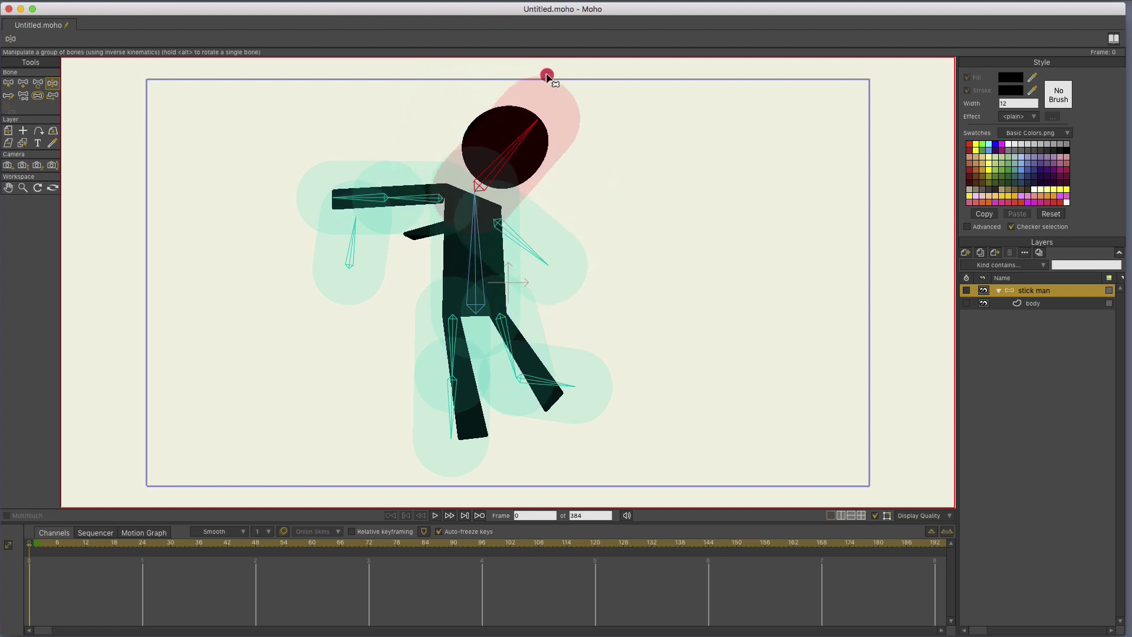
{"action": "left_click", "coordinate": [483, 438]}
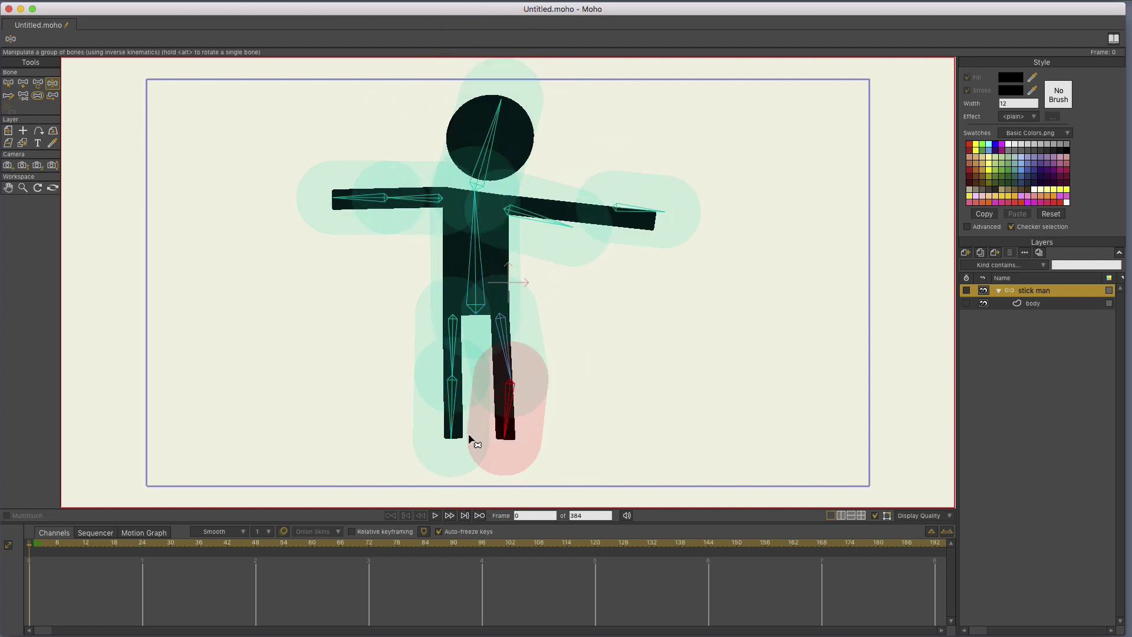
{"action": "left_click", "coordinate": [24, 97]}
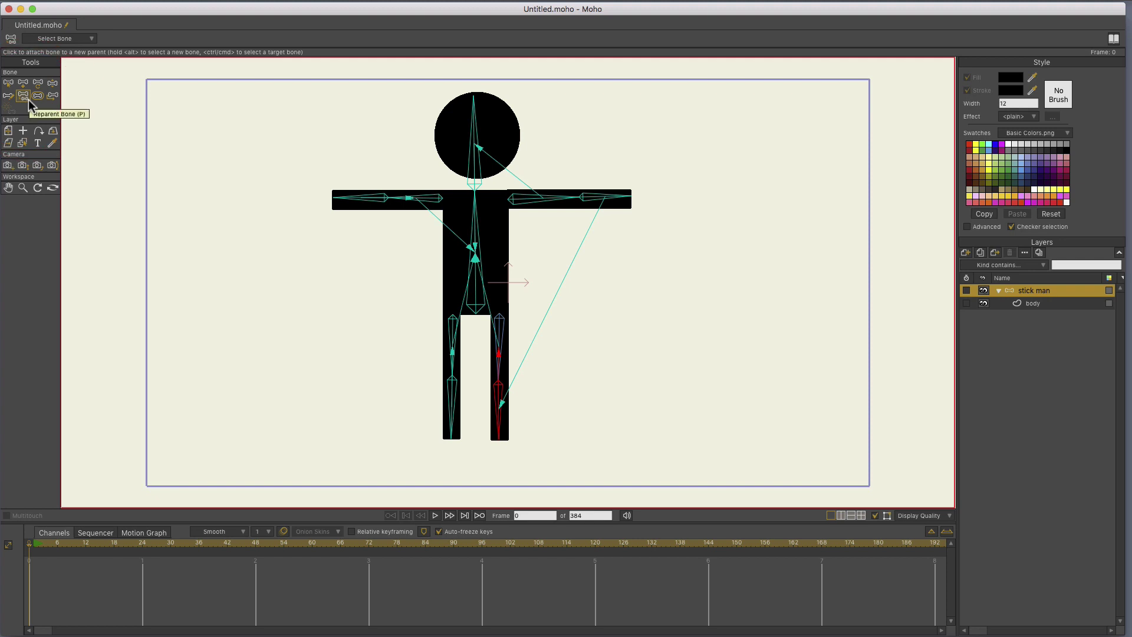
Reparent the right upper-arm bone so it follows the torso bone
{"action": "left_click", "coordinate": [11, 84]}
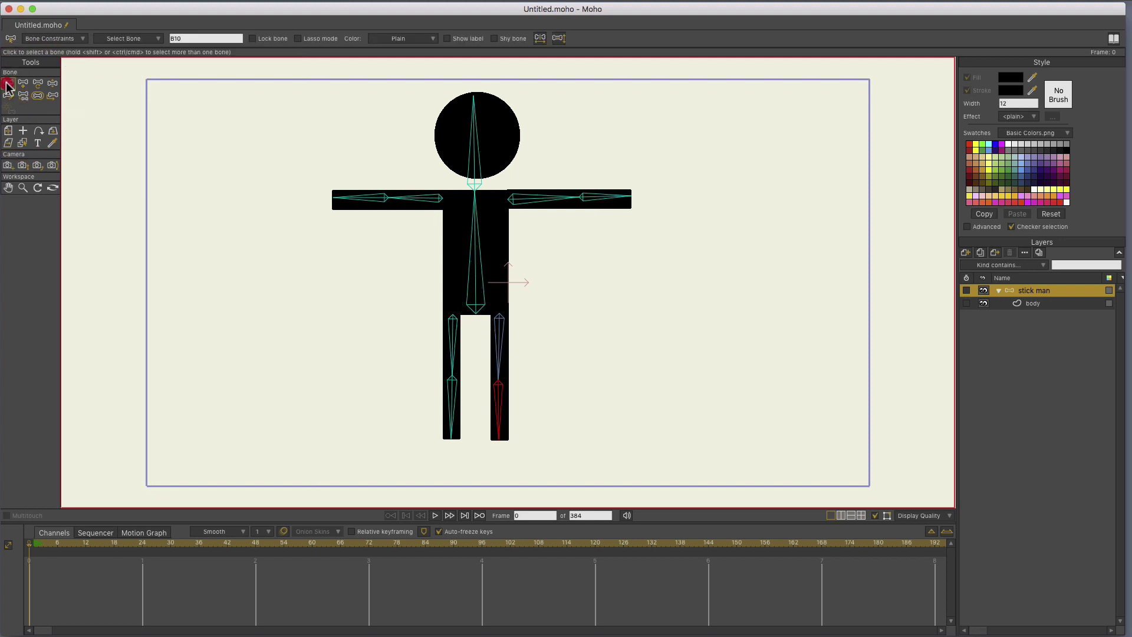
{"action": "left_click", "coordinate": [529, 198]}
{"action": "left_click", "coordinate": [23, 95]}
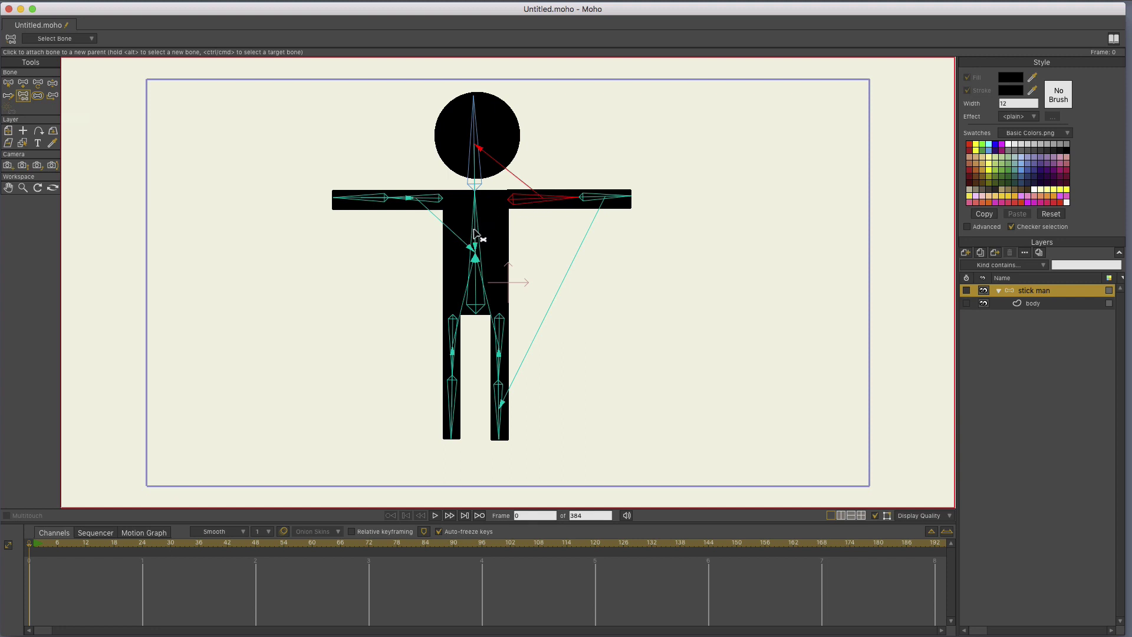
{"action": "left_click", "coordinate": [476, 235]}
Reparent the right hand bone so it follows the forearm bone
{"action": "left_click", "coordinate": [9, 82]}
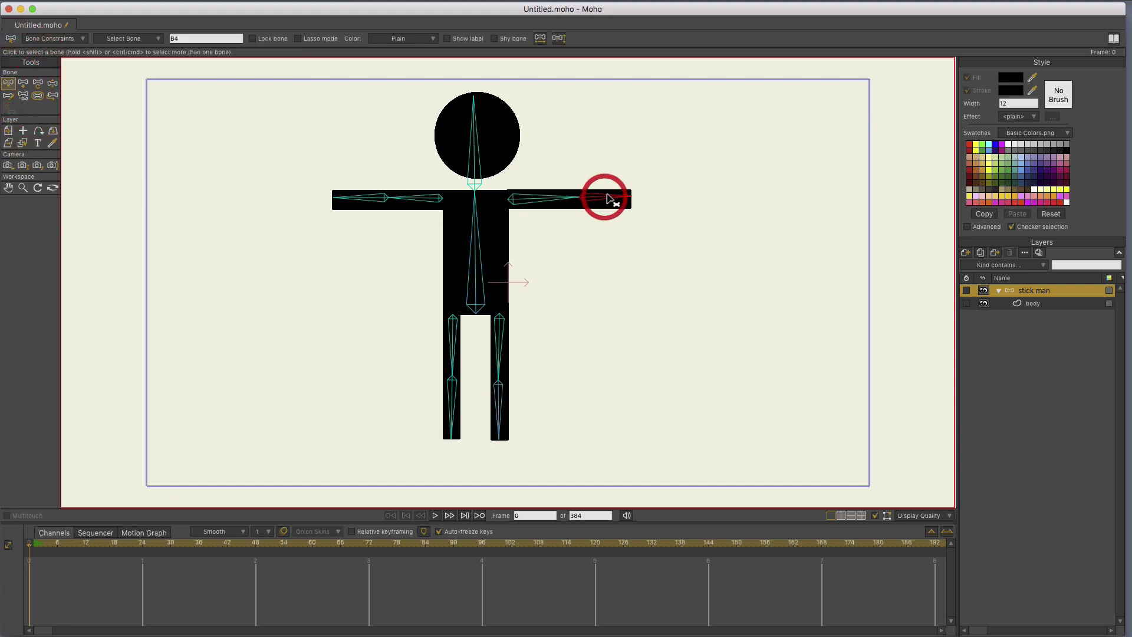
{"action": "left_click", "coordinate": [611, 197]}
{"action": "left_click", "coordinate": [24, 96]}
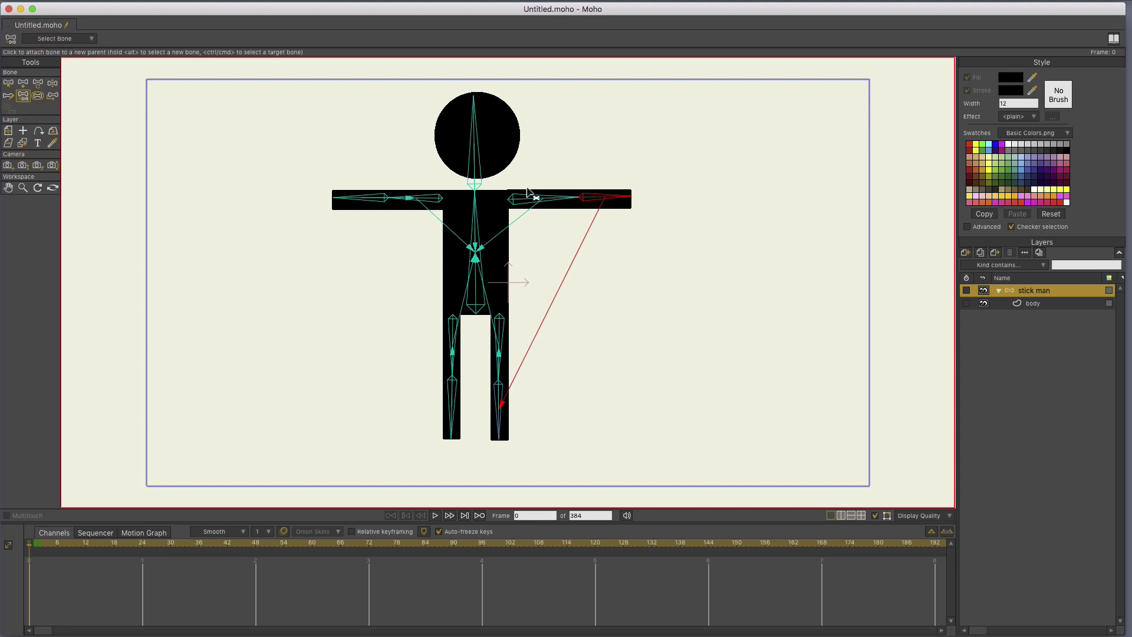
{"action": "left_click", "coordinate": [556, 204]}
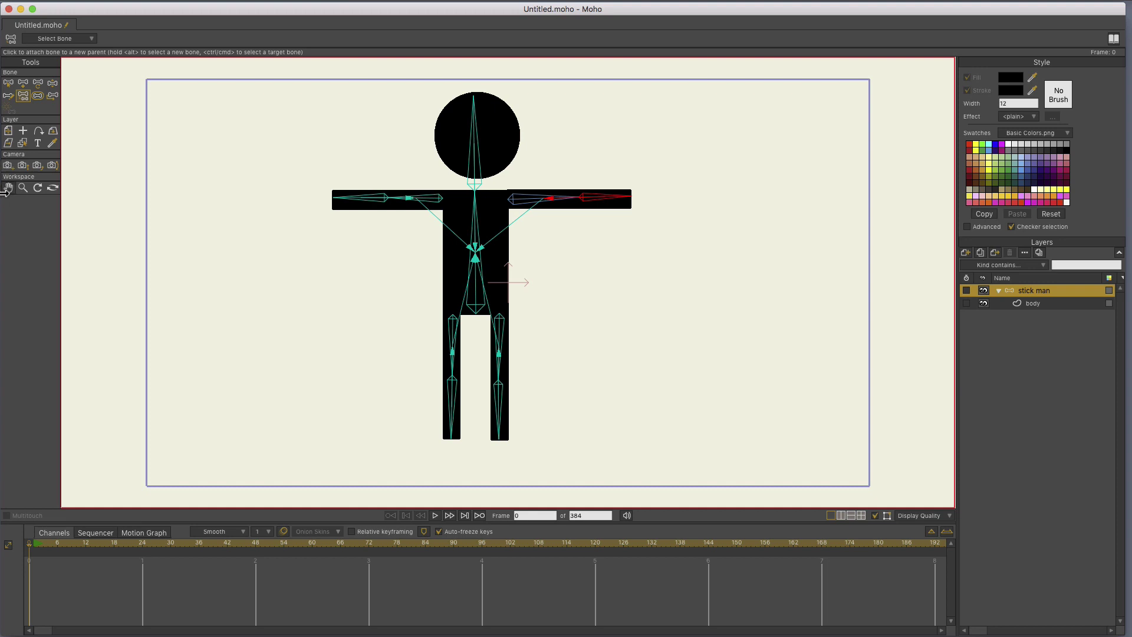
Lower the influence strength of the right upper and lower leg bones
{"action": "left_click", "coordinate": [38, 97]}
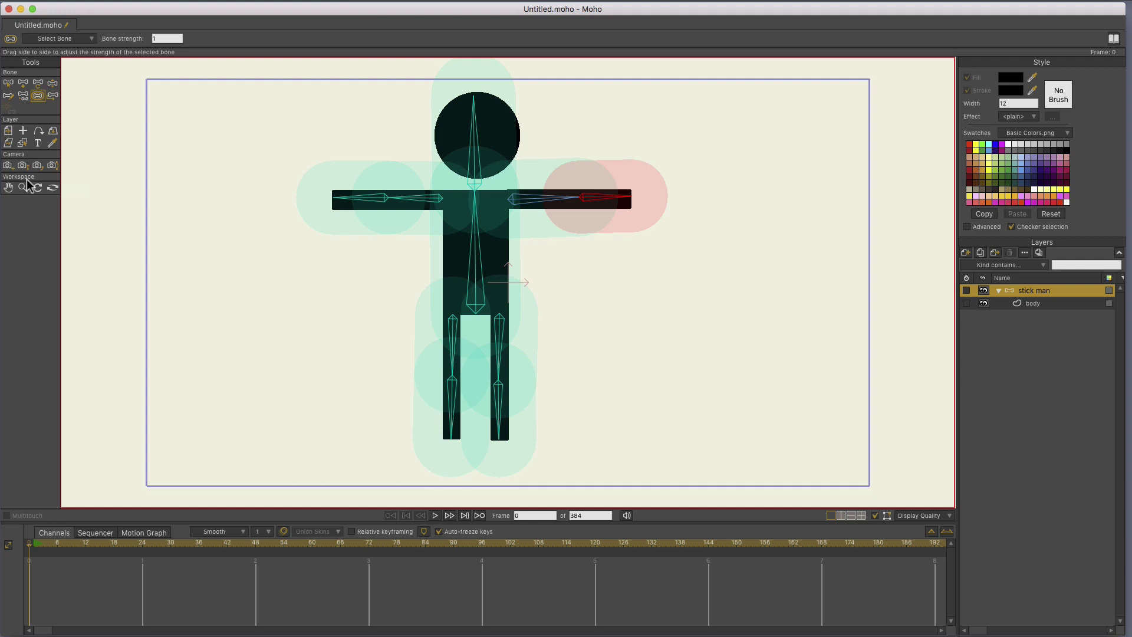
{"action": "left_click", "coordinate": [500, 348]}
{"action": "left_click_drag", "start_coordinate": [500, 348], "coordinate": [497, 348]}
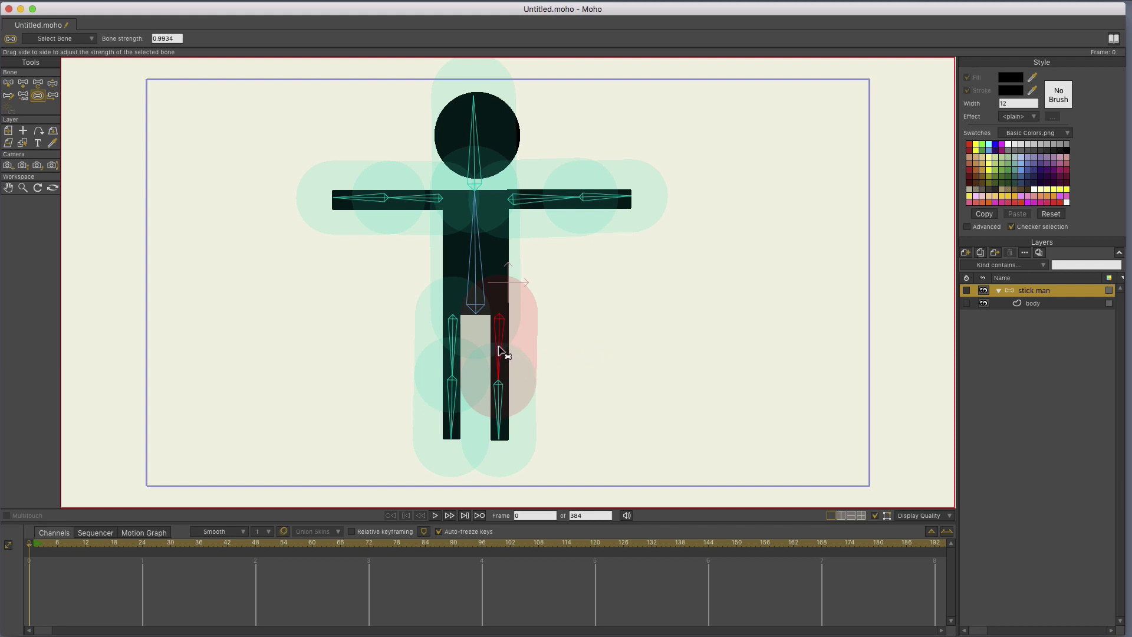
{"action": "mouse_move", "coordinate": [503, 352]}
{"action": "left_mouse_down"}
{"action": "mouse_move", "coordinate": [437, 382]}
{"action": "mouse_move", "coordinate": [1021, 347]}
{"action": "left_mouse_up"}
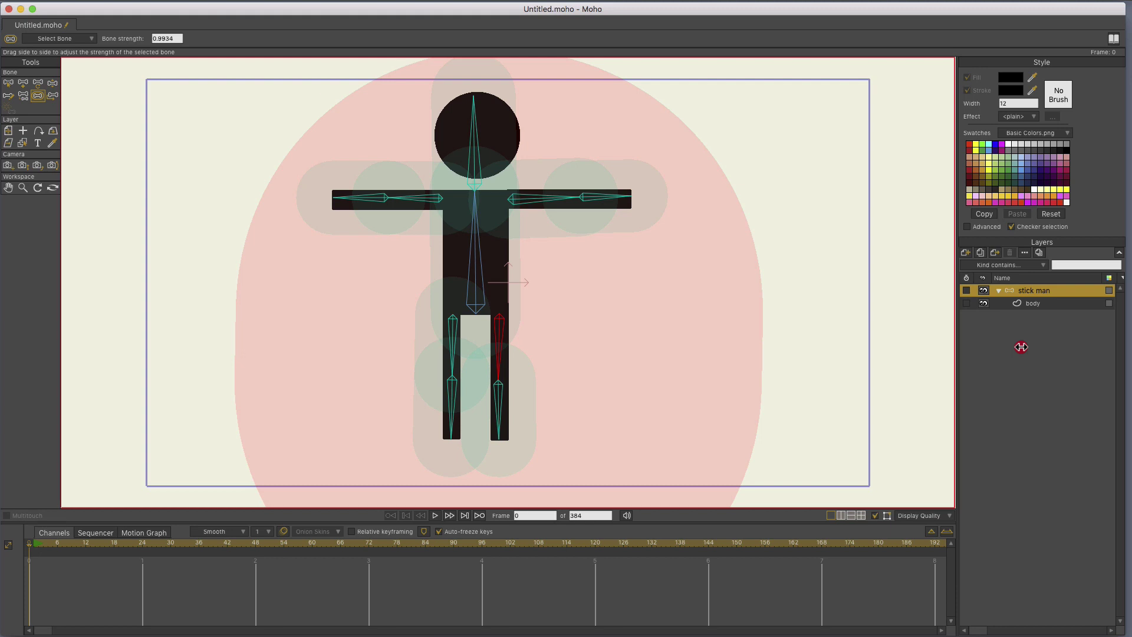
{"action": "left_click_drag", "start_coordinate": [1021, 346], "coordinate": [483, 393]}
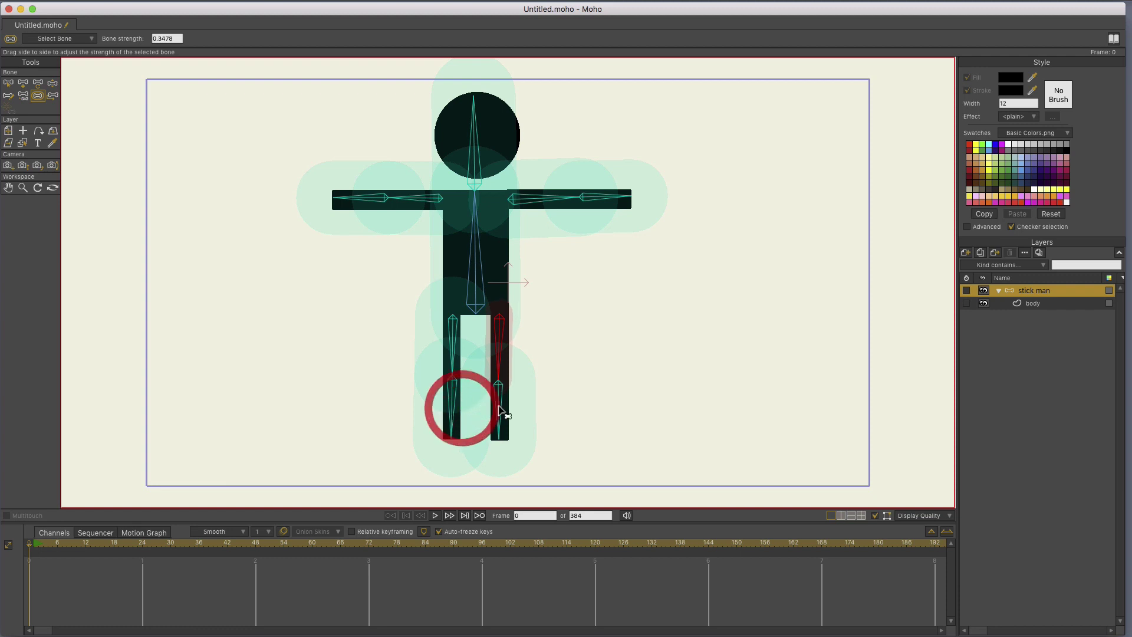
{"action": "left_click_drag", "start_coordinate": [493, 397], "coordinate": [441, 451]}
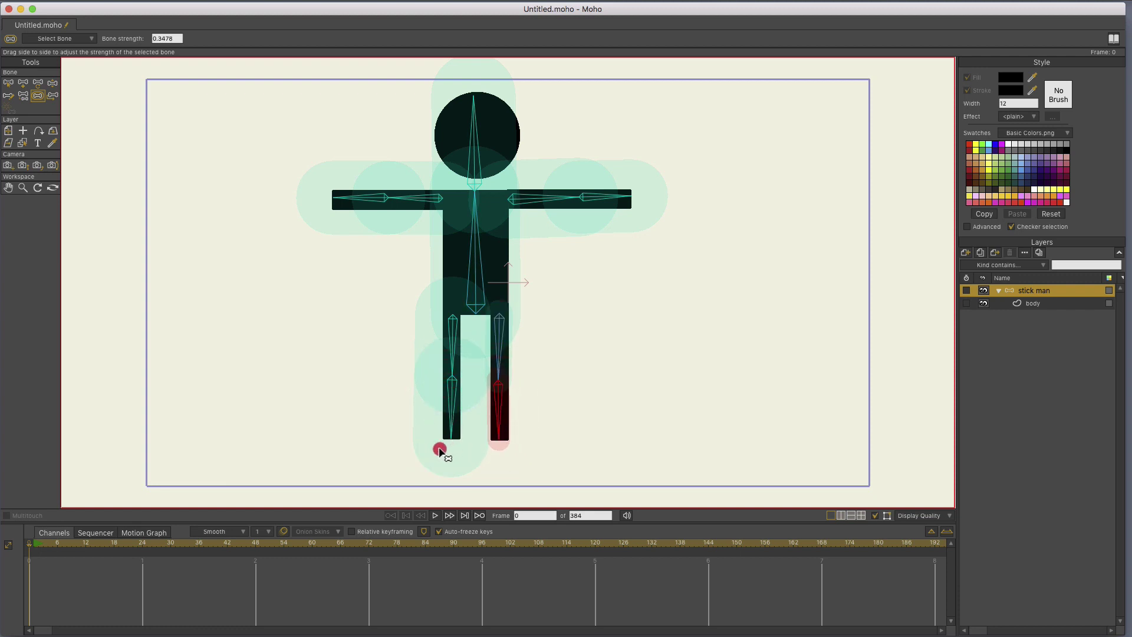
Lower the influence strength of the left upper and lower leg bones
{"action": "left_click", "coordinate": [449, 355]}
{"action": "left_click_drag", "start_coordinate": [450, 355], "coordinate": [411, 379]}
{"action": "left_click", "coordinate": [426, 423]}
{"action": "left_click_drag", "start_coordinate": [425, 423], "coordinate": [389, 443]}
Bend both legs with Manipulate Bones to test how they deform
{"action": "left_click", "coordinate": [52, 82]}
{"action": "mouse_move", "coordinate": [498, 380]}
{"action": "left_mouse_down"}
{"action": "mouse_move", "coordinate": [507, 358]}
{"action": "mouse_move", "coordinate": [529, 440]}
{"action": "left_mouse_up"}
{"action": "mouse_move", "coordinate": [451, 431]}
{"action": "left_mouse_down"}
{"action": "mouse_move", "coordinate": [445, 374]}
{"action": "mouse_move", "coordinate": [461, 407]}
{"action": "mouse_move", "coordinate": [509, 399]}
{"action": "left_mouse_up"}
Restore the rest pose and adjust the spine bone's strength, checking the head bone
{"action": "left_click", "coordinate": [9, 82]}
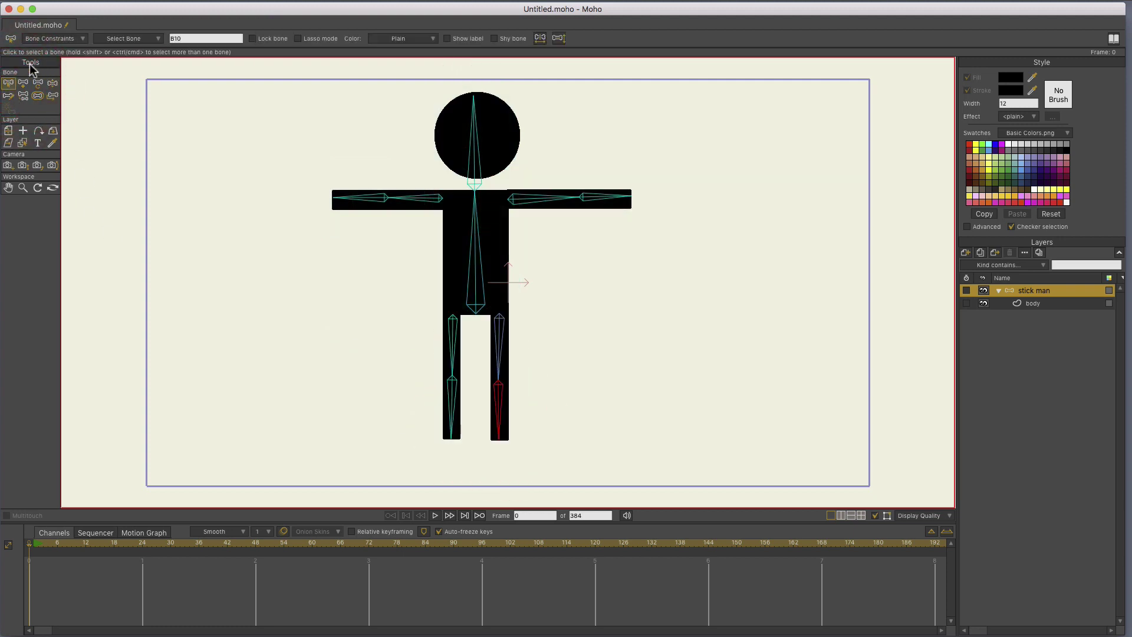
{"action": "left_click", "coordinate": [37, 96]}
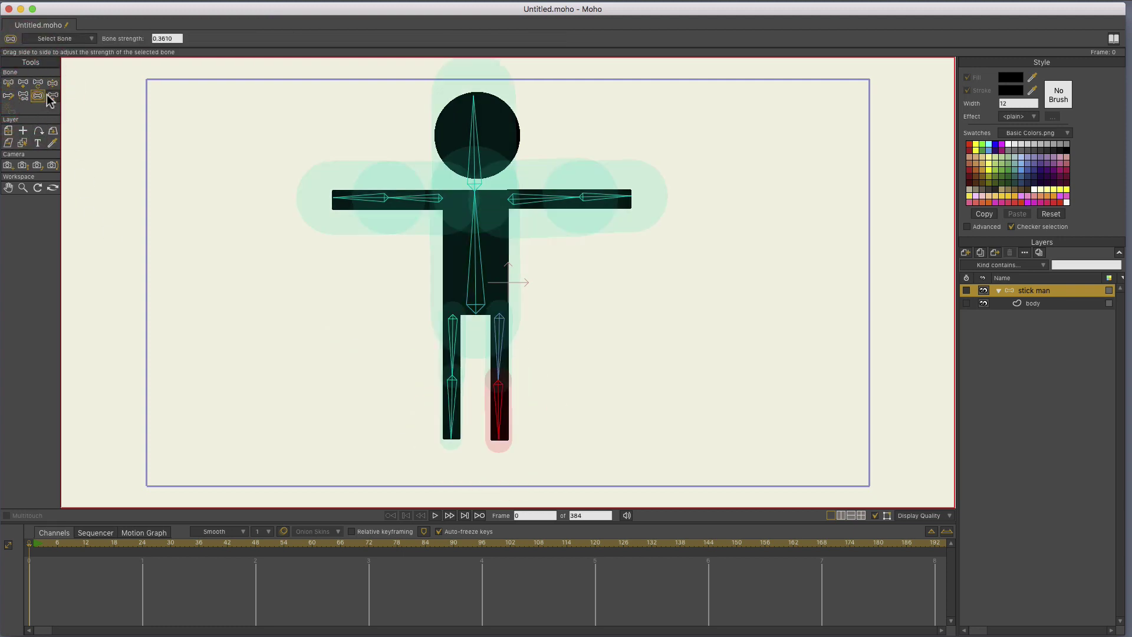
{"action": "left_click", "coordinate": [478, 283]}
{"action": "left_click_drag", "start_coordinate": [469, 287], "coordinate": [482, 287]}
{"action": "left_click", "coordinate": [476, 163]}
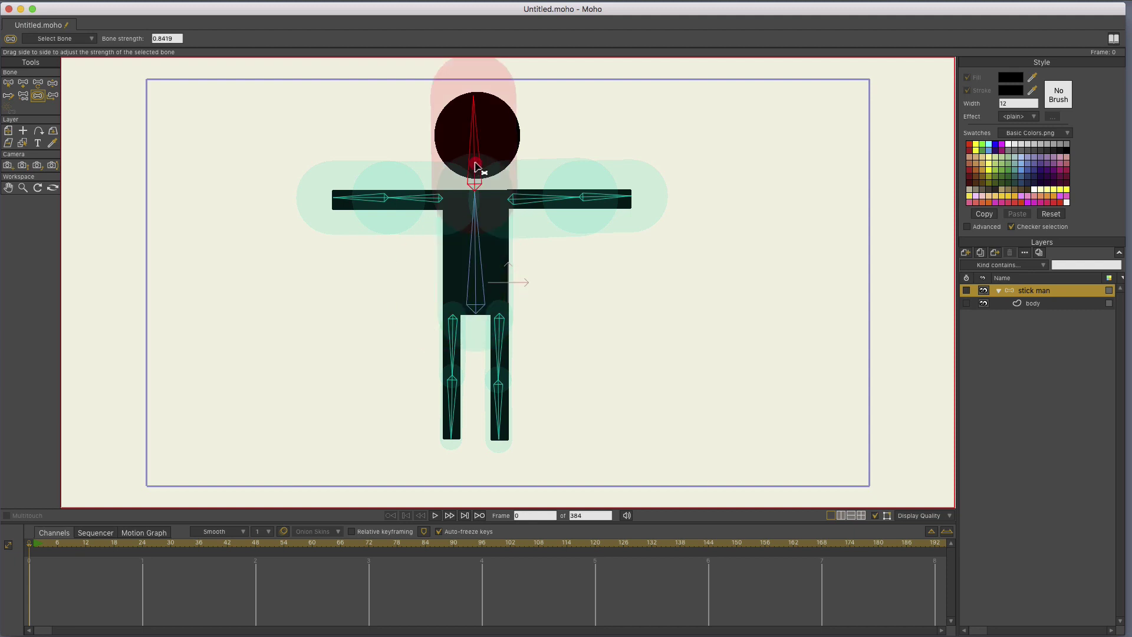
Shrink the influence strength of the left and right upper-arm and forearm bones
{"action": "left_click", "coordinate": [408, 198]}
{"action": "left_click_drag", "start_coordinate": [394, 232], "coordinate": [315, 258]}
{"action": "left_click", "coordinate": [372, 212]}
{"action": "left_click", "coordinate": [532, 198]}
{"action": "left_click_drag", "start_coordinate": [531, 213], "coordinate": [479, 241]}
{"action": "left_click", "coordinate": [602, 198]}
{"action": "left_click_drag", "start_coordinate": [602, 208], "coordinate": [554, 219]}
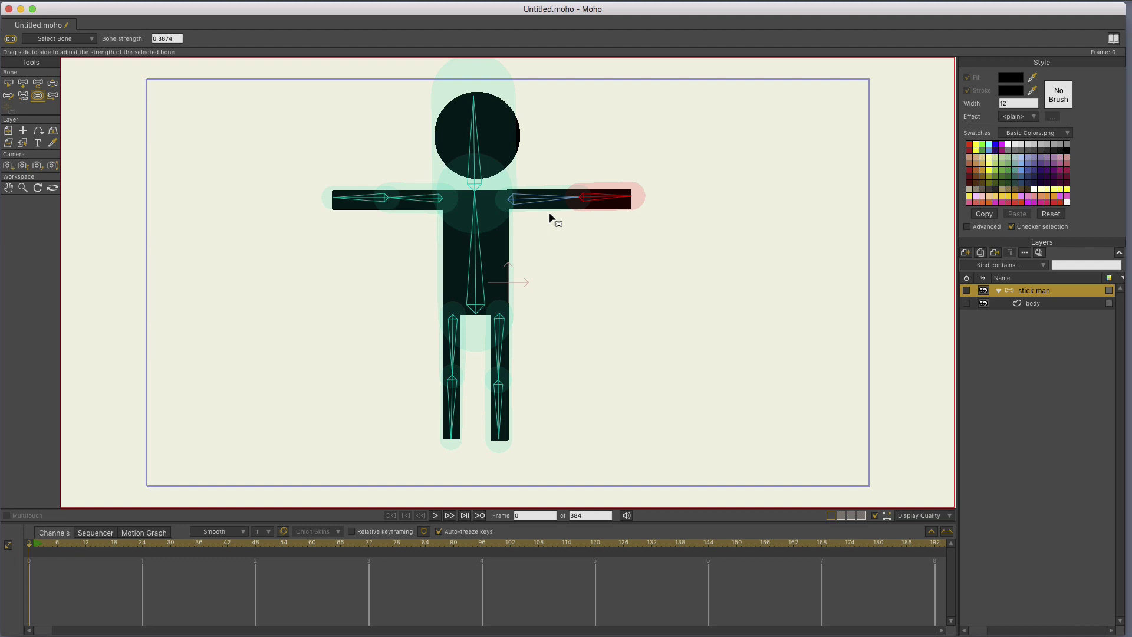
Increase the spine bone's influence strength so the torso dominates
{"action": "left_click", "coordinate": [476, 295]}
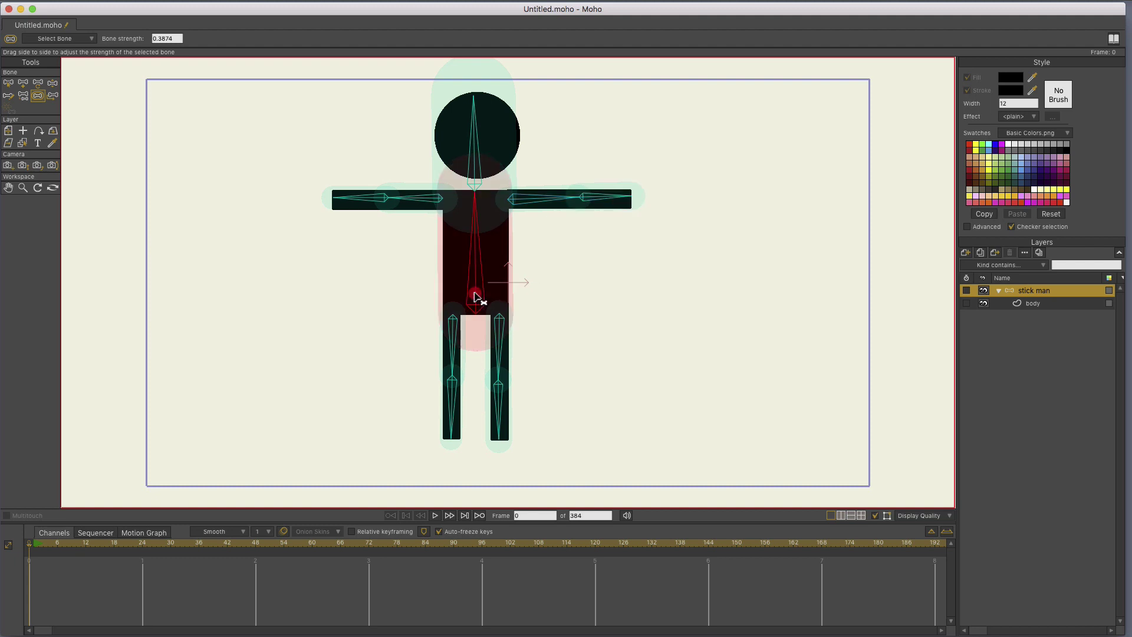
{"action": "left_click", "coordinate": [476, 300]}
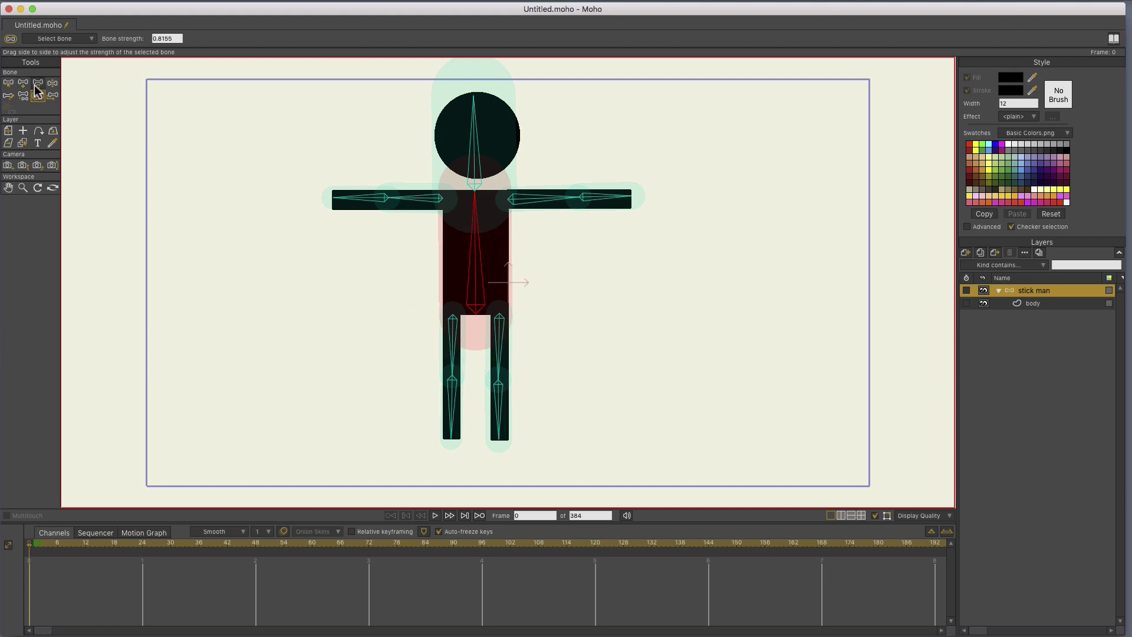
Test-pose the arms and swing the right leg out and back with Manipulate Bones
{"action": "left_click", "coordinate": [52, 82]}
{"action": "mouse_move", "coordinate": [535, 205]}
{"action": "left_mouse_down"}
{"action": "mouse_move", "coordinate": [551, 233]}
{"action": "mouse_move", "coordinate": [584, 199]}
{"action": "left_mouse_up"}
{"action": "mouse_move", "coordinate": [416, 200]}
{"action": "left_mouse_down"}
{"action": "mouse_move", "coordinate": [442, 208]}
{"action": "mouse_move", "coordinate": [326, 228]}
{"action": "left_mouse_up"}
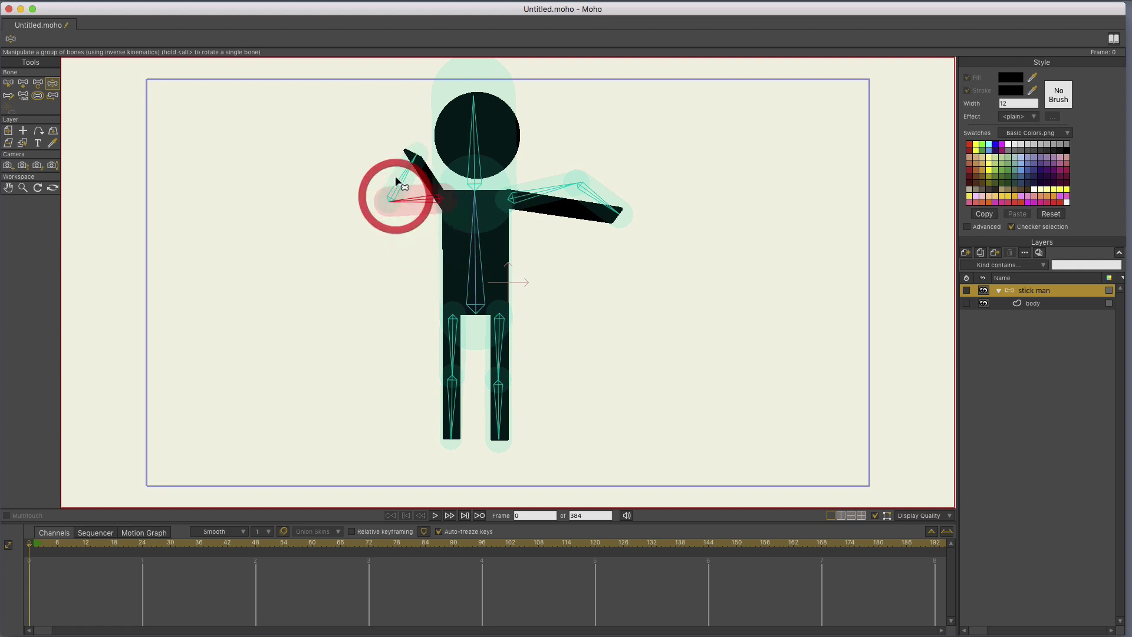
{"action": "left_click", "coordinate": [479, 254]}
{"action": "left_click_drag", "start_coordinate": [479, 254], "coordinate": [469, 250]}
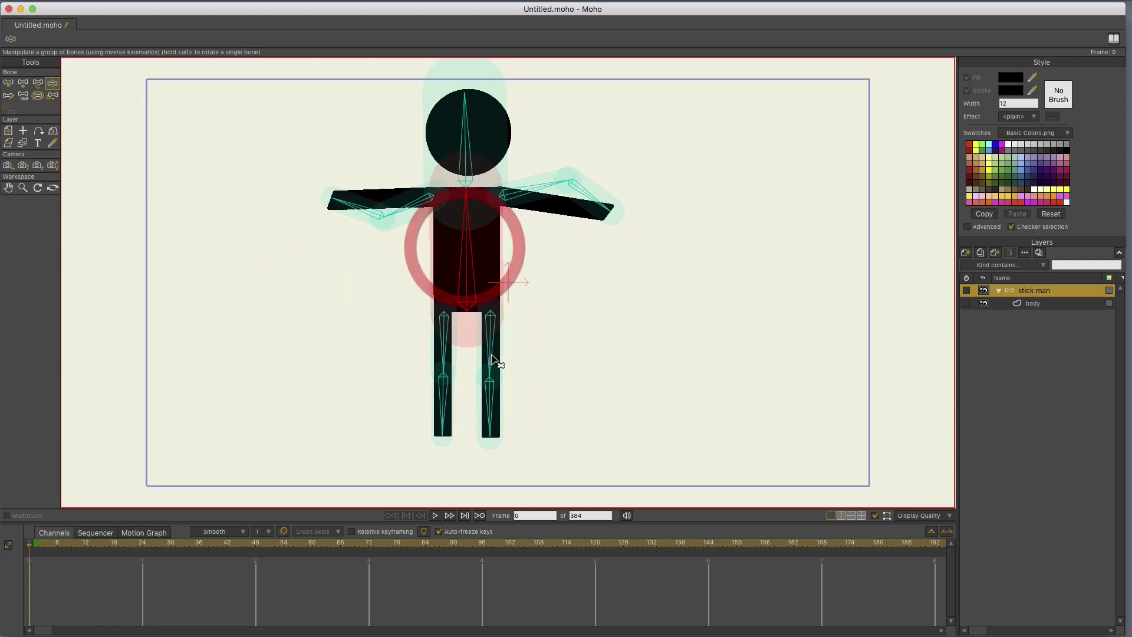
{"action": "mouse_move", "coordinate": [499, 353]}
{"action": "left_mouse_down"}
{"action": "mouse_move", "coordinate": [610, 316]}
{"action": "mouse_move", "coordinate": [453, 361]}
{"action": "mouse_move", "coordinate": [390, 318]}
{"action": "mouse_move", "coordinate": [407, 396]}
{"action": "mouse_move", "coordinate": [535, 285]}
{"action": "mouse_move", "coordinate": [493, 434]}
{"action": "left_mouse_up"}
Bend the right forearm and lift the right leg, then reset to rest pose and select the body layer
{"action": "mouse_move", "coordinate": [584, 208]}
{"action": "left_mouse_down"}
{"action": "mouse_move", "coordinate": [497, 245]}
{"action": "mouse_move", "coordinate": [610, 190]}
{"action": "mouse_move", "coordinate": [496, 301]}
{"action": "mouse_move", "coordinate": [619, 177]}
{"action": "mouse_move", "coordinate": [500, 341]}
{"action": "mouse_move", "coordinate": [630, 179]}
{"action": "left_mouse_up"}
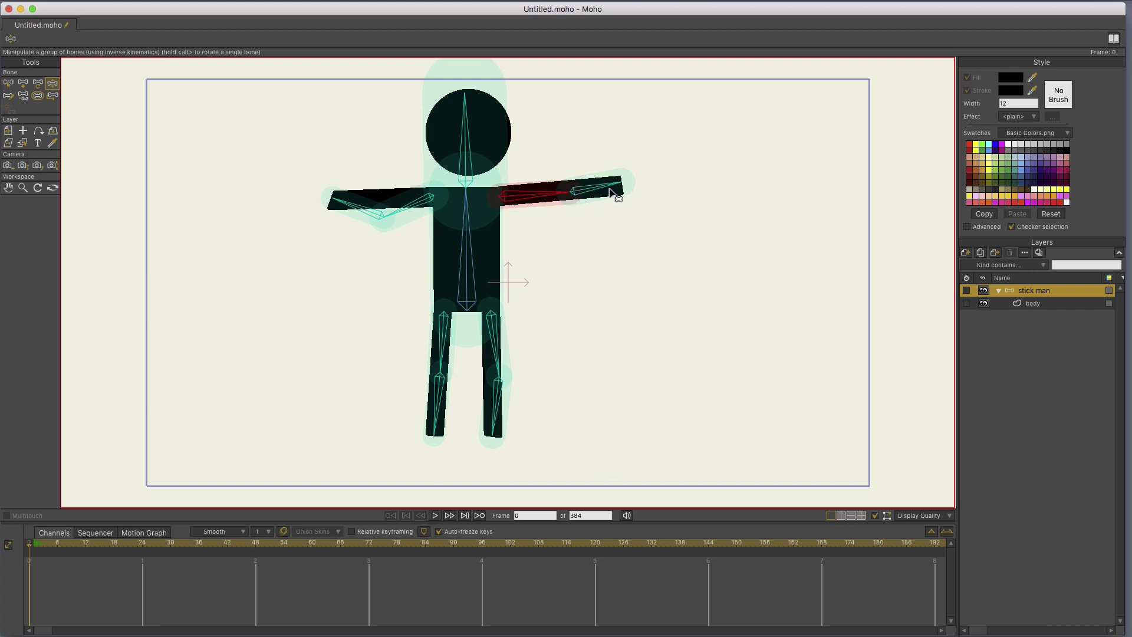
{"action": "mouse_move", "coordinate": [610, 191]}
{"action": "left_mouse_down"}
{"action": "mouse_move", "coordinate": [619, 247]}
{"action": "mouse_move", "coordinate": [548, 257]}
{"action": "mouse_move", "coordinate": [579, 274]}
{"action": "mouse_move", "coordinate": [571, 208]}
{"action": "mouse_move", "coordinate": [655, 199]}
{"action": "mouse_move", "coordinate": [584, 262]}
{"action": "mouse_move", "coordinate": [703, 223]}
{"action": "mouse_move", "coordinate": [570, 212]}
{"action": "mouse_move", "coordinate": [723, 206]}
{"action": "mouse_move", "coordinate": [566, 230]}
{"action": "left_mouse_up"}
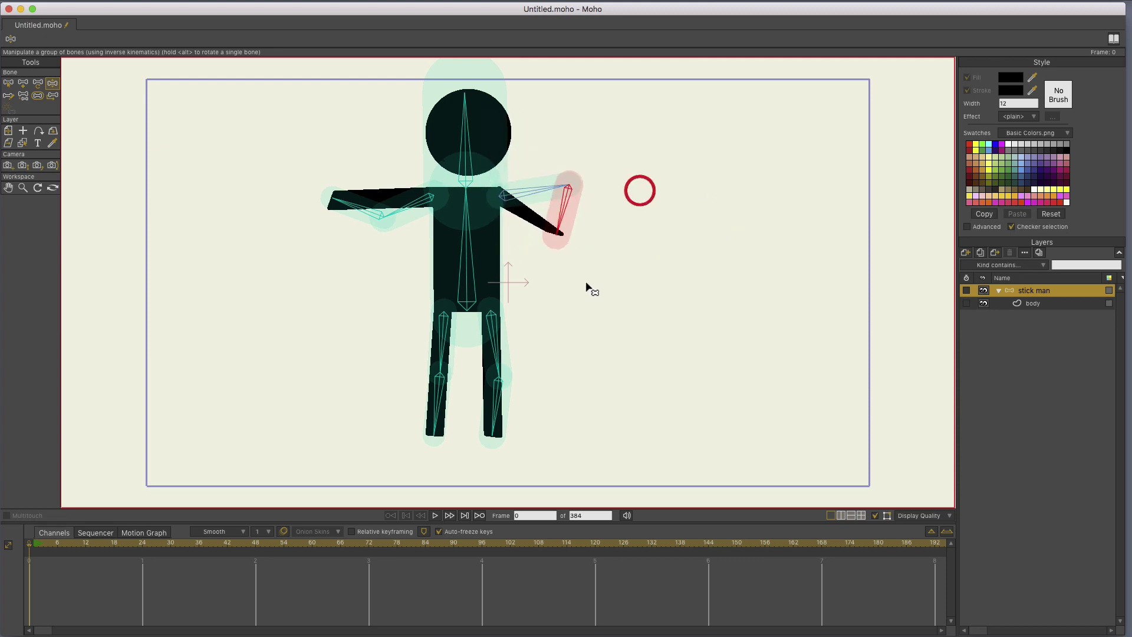
{"action": "mouse_move", "coordinate": [496, 381]}
{"action": "left_mouse_down"}
{"action": "mouse_move", "coordinate": [553, 341]}
{"action": "mouse_move", "coordinate": [522, 364]}
{"action": "mouse_move", "coordinate": [556, 363]}
{"action": "left_mouse_up"}
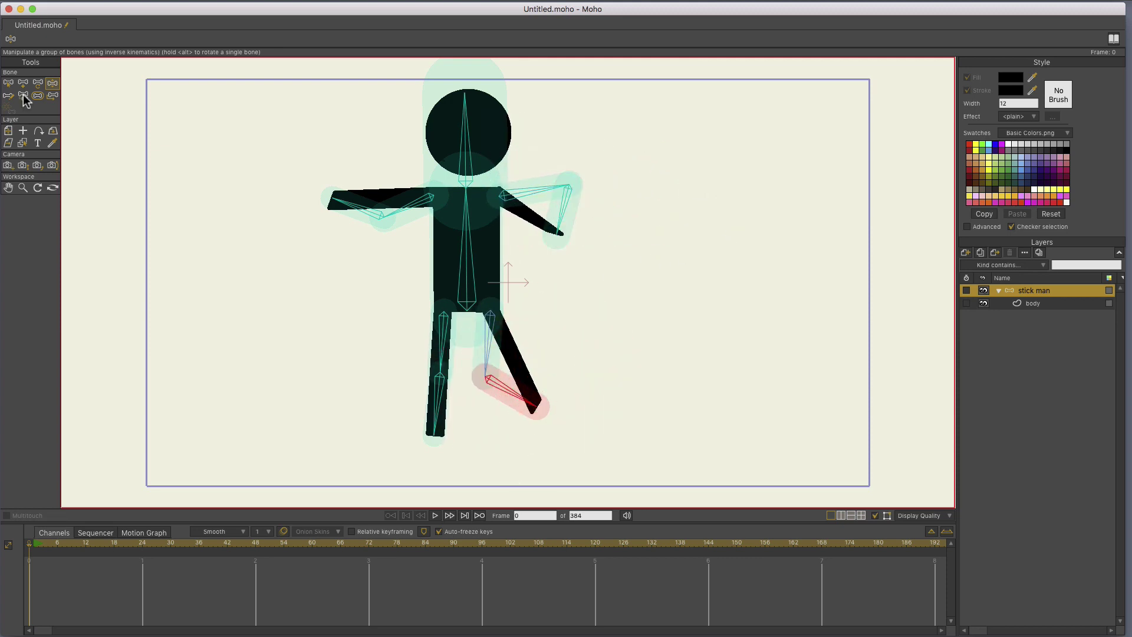
{"action": "left_click", "coordinate": [11, 83]}
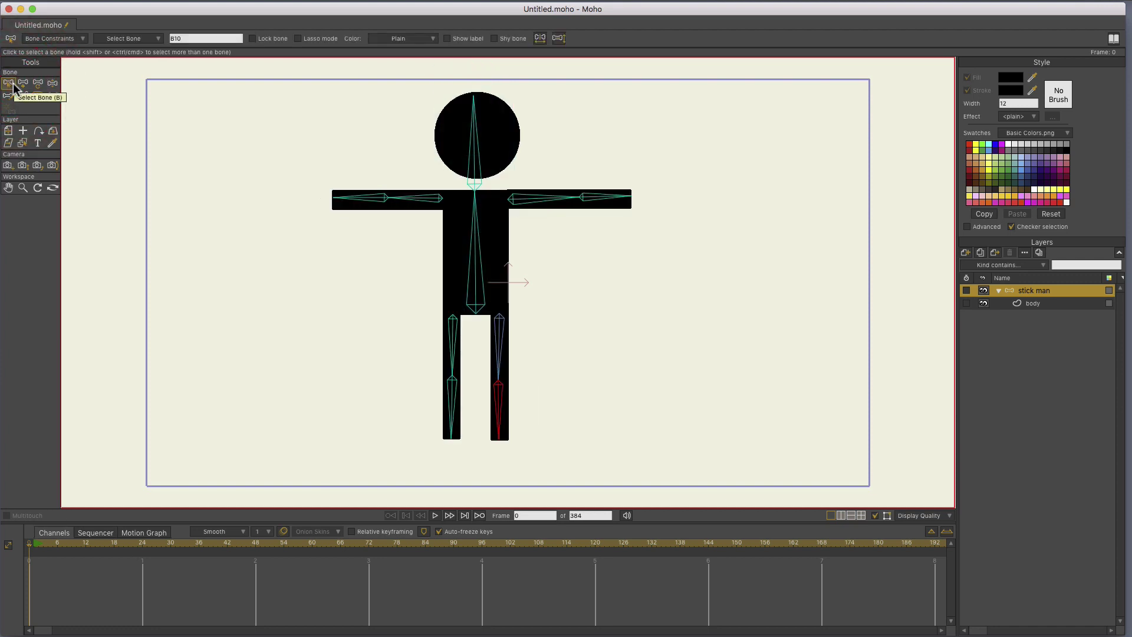
{"action": "left_click", "coordinate": [1040, 305]}
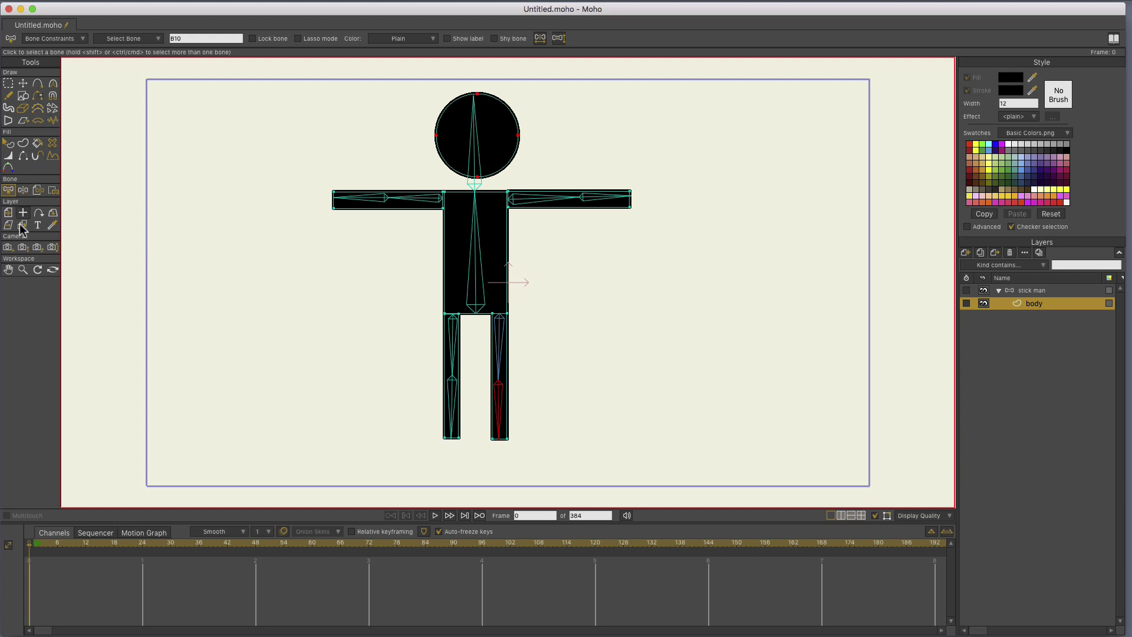
Zoom in on the upper body and select the right arm's points
{"action": "left_click", "coordinate": [23, 269]}
{"action": "left_click_drag", "start_coordinate": [624, 189], "coordinate": [622, 243]}
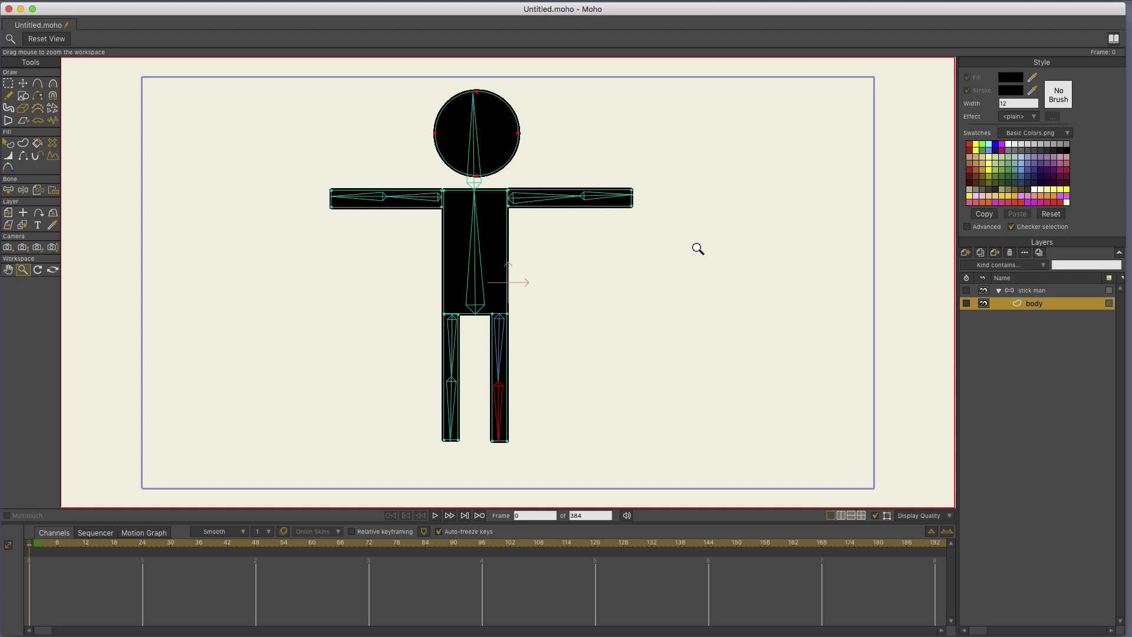
{"action": "left_click", "coordinate": [10, 84]}
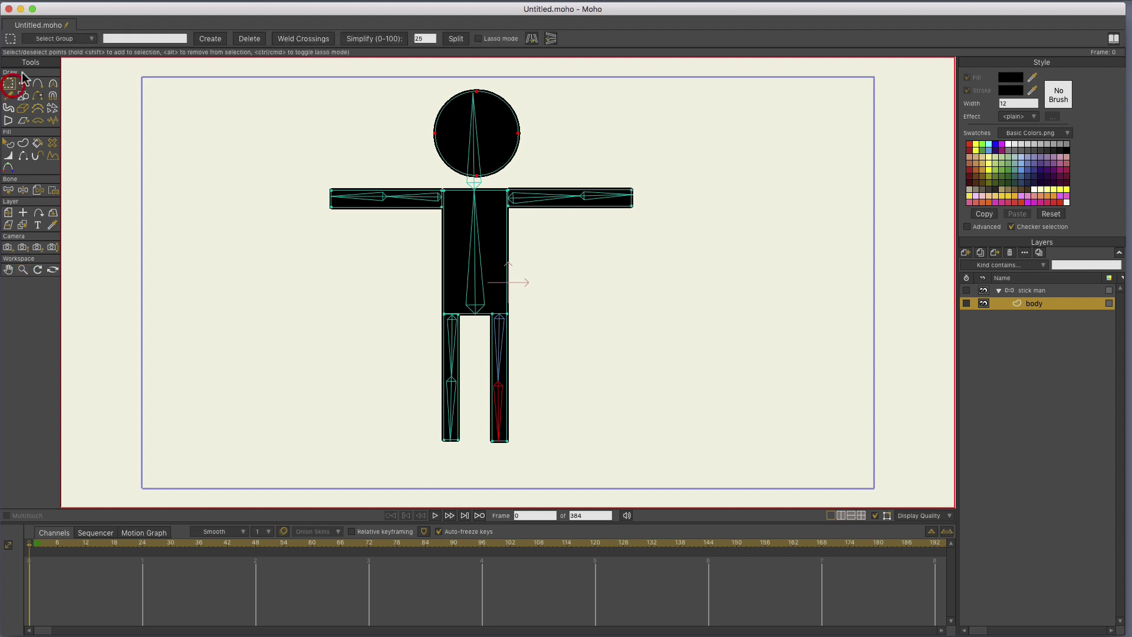
{"action": "left_click", "coordinate": [577, 198]}
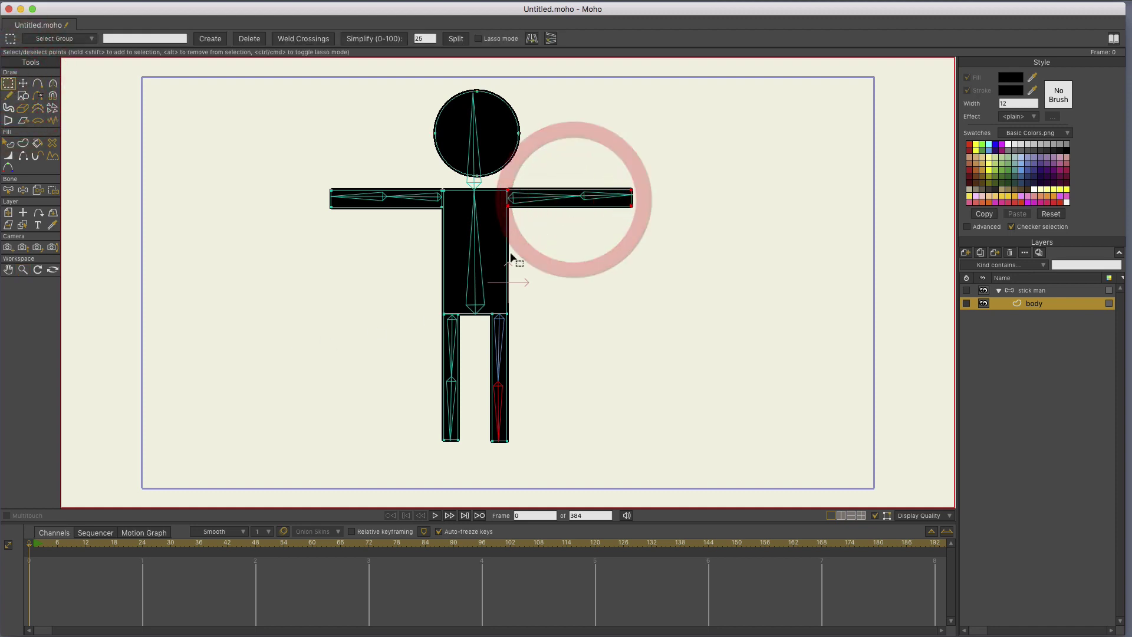
{"action": "left_click", "coordinate": [23, 270]}
{"action": "left_click_drag", "start_coordinate": [633, 184], "coordinate": [938, 274]}
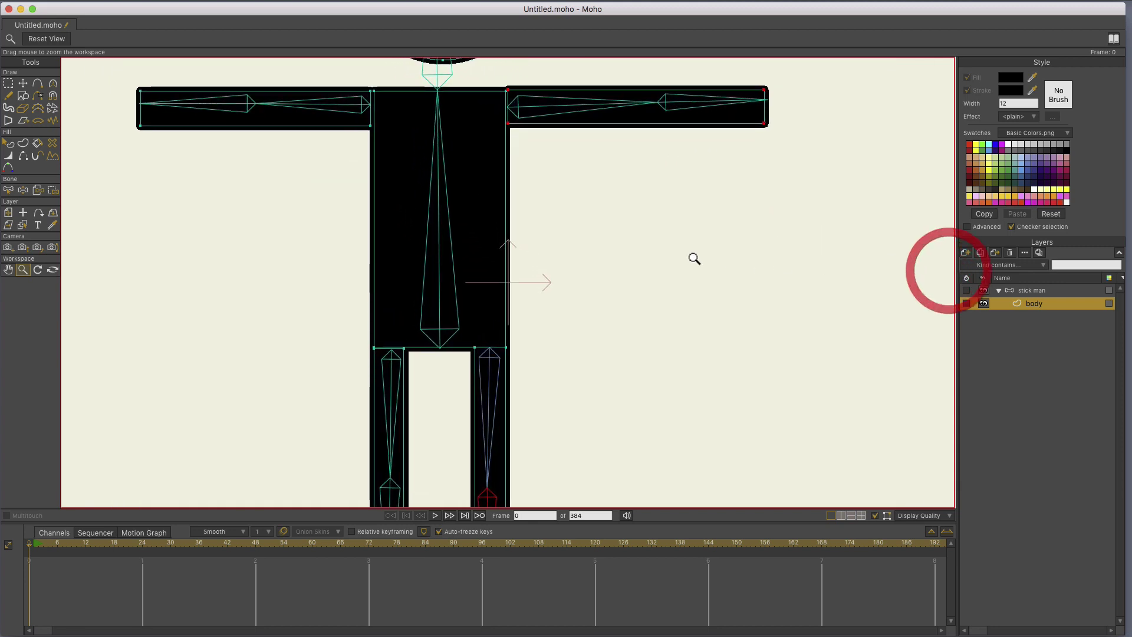
{"action": "left_click_drag", "start_coordinate": [673, 265], "coordinate": [595, 412]}
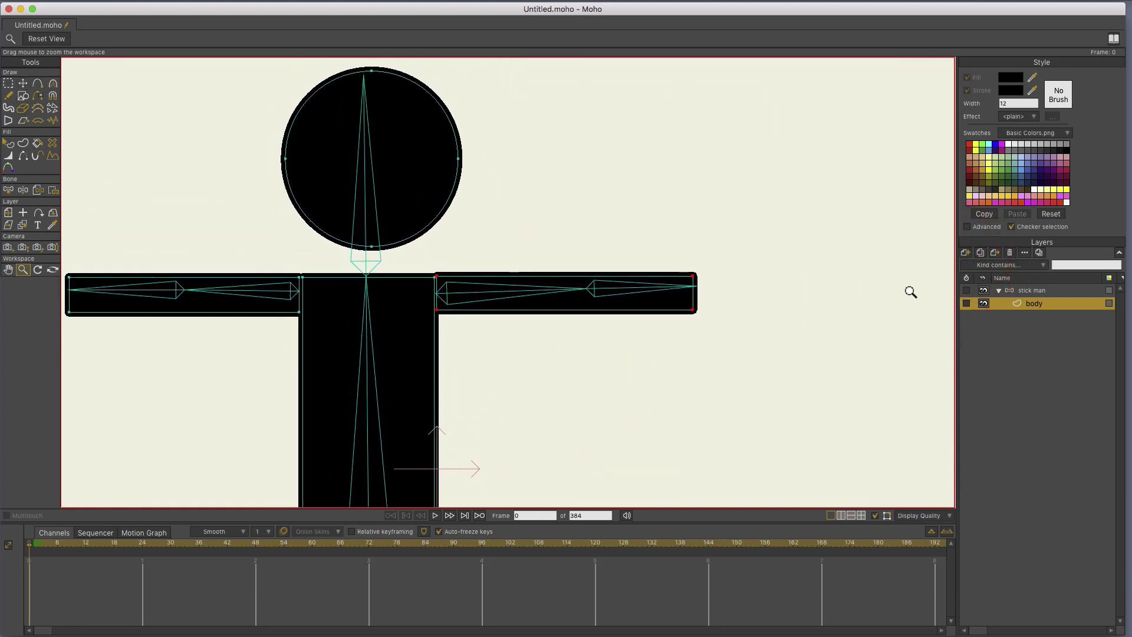
On the stick man bone layer, bend the right forearm downward to check deformation
{"action": "left_click", "coordinate": [1024, 291]}
{"action": "left_click", "coordinate": [53, 84]}
{"action": "mouse_move", "coordinate": [659, 292]}
{"action": "left_mouse_down"}
{"action": "mouse_move", "coordinate": [652, 374]}
{"action": "mouse_move", "coordinate": [812, 293]}
{"action": "mouse_move", "coordinate": [806, 324]}
{"action": "left_mouse_up"}
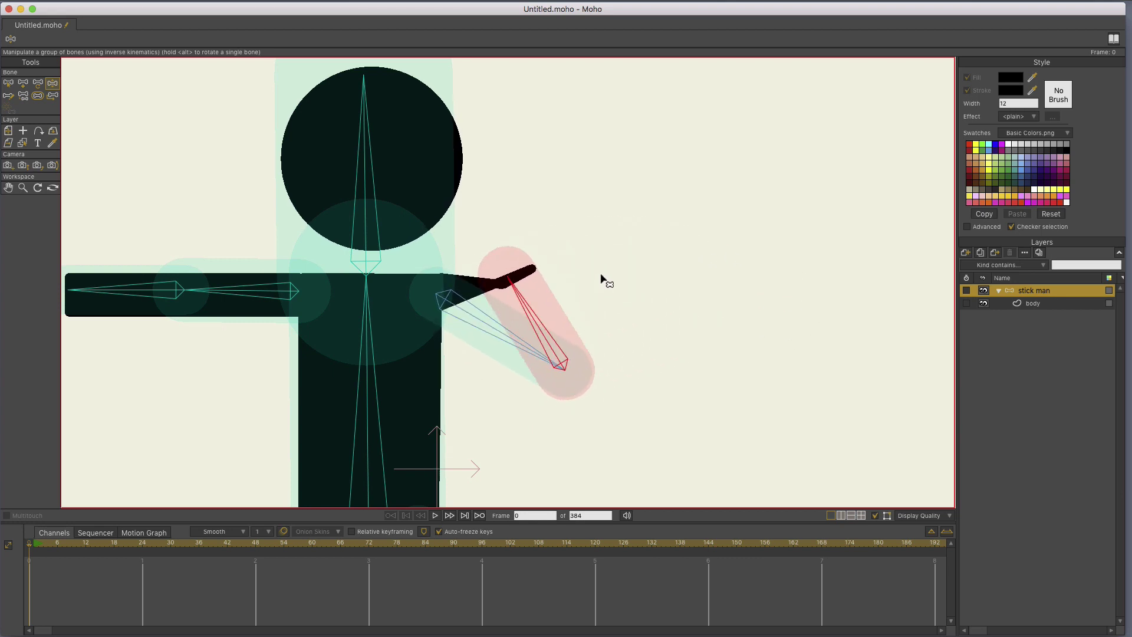
Select the body vector layer and switch to editing its individual points
{"action": "left_click", "coordinate": [1034, 302]}
{"action": "left_click", "coordinate": [8, 83]}
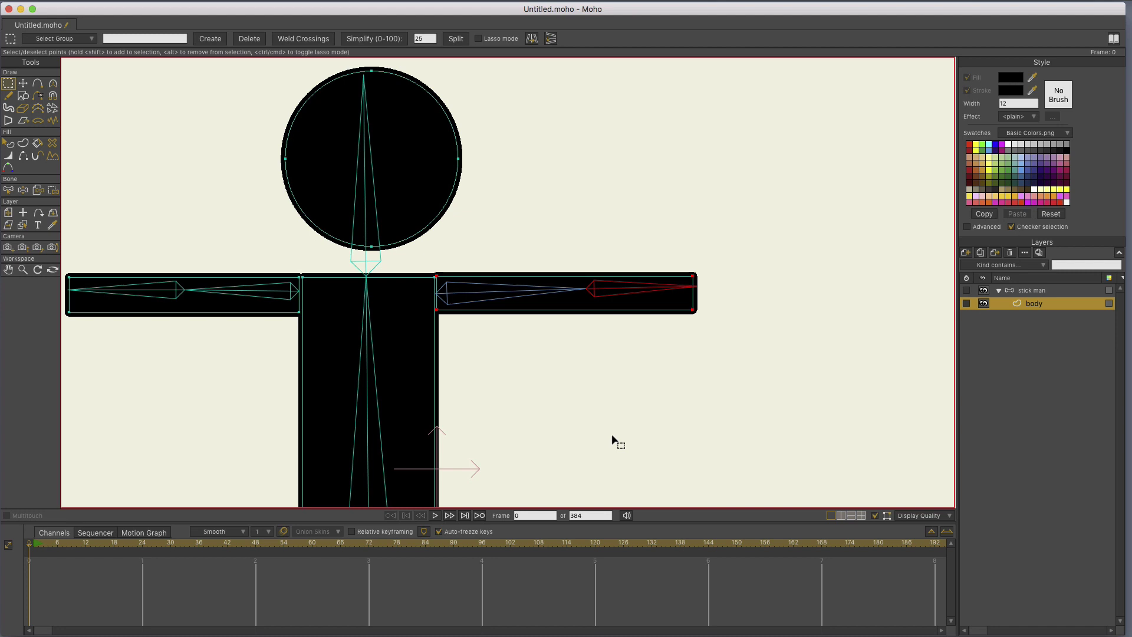
Add a point on the right arm's top edge at the elbow and delete the stray point
{"action": "left_click", "coordinate": [38, 83]}
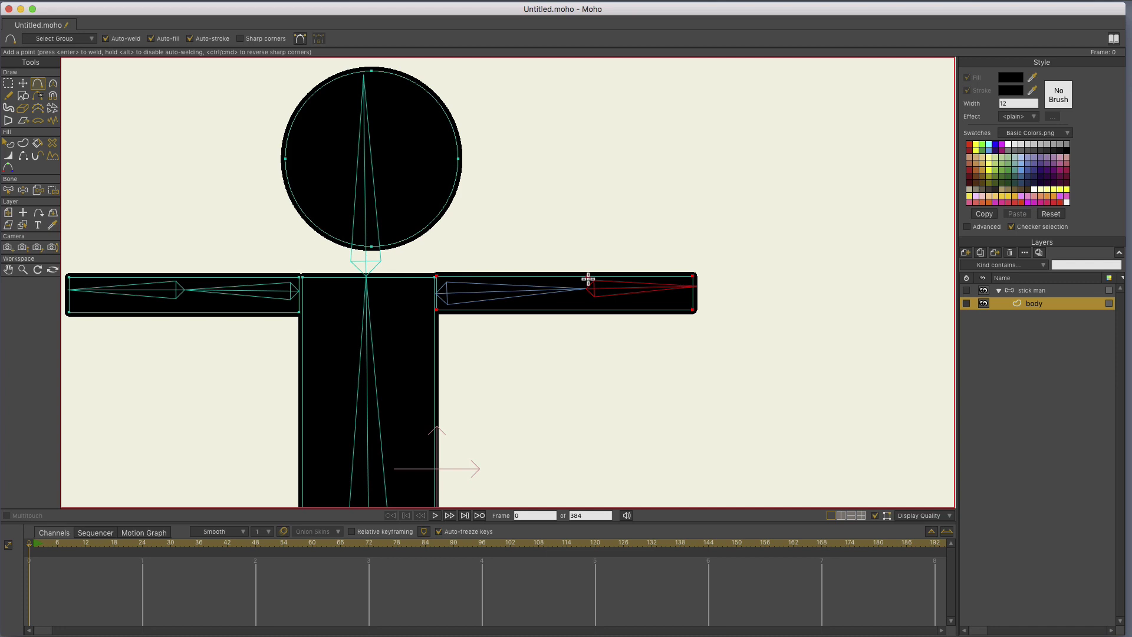
{"action": "left_click", "coordinate": [590, 280]}
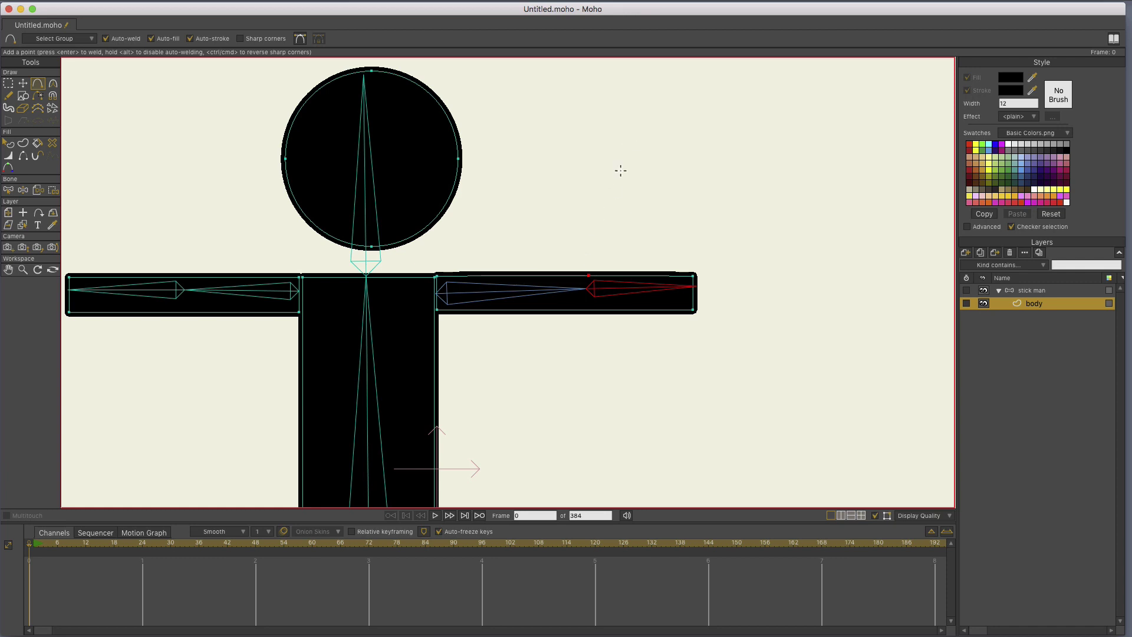
{"action": "left_click", "coordinate": [614, 187]}
{"action": "left_click", "coordinate": [10, 84]}
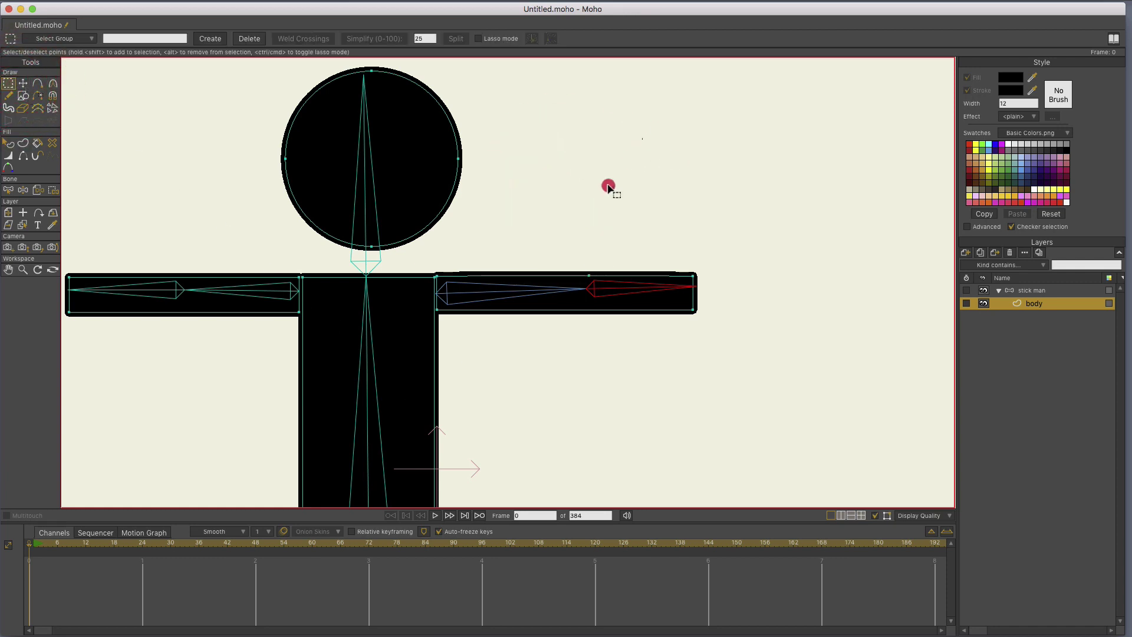
{"action": "left_click", "coordinate": [595, 250]}
{"action": "key", "text": "BackSpace"}
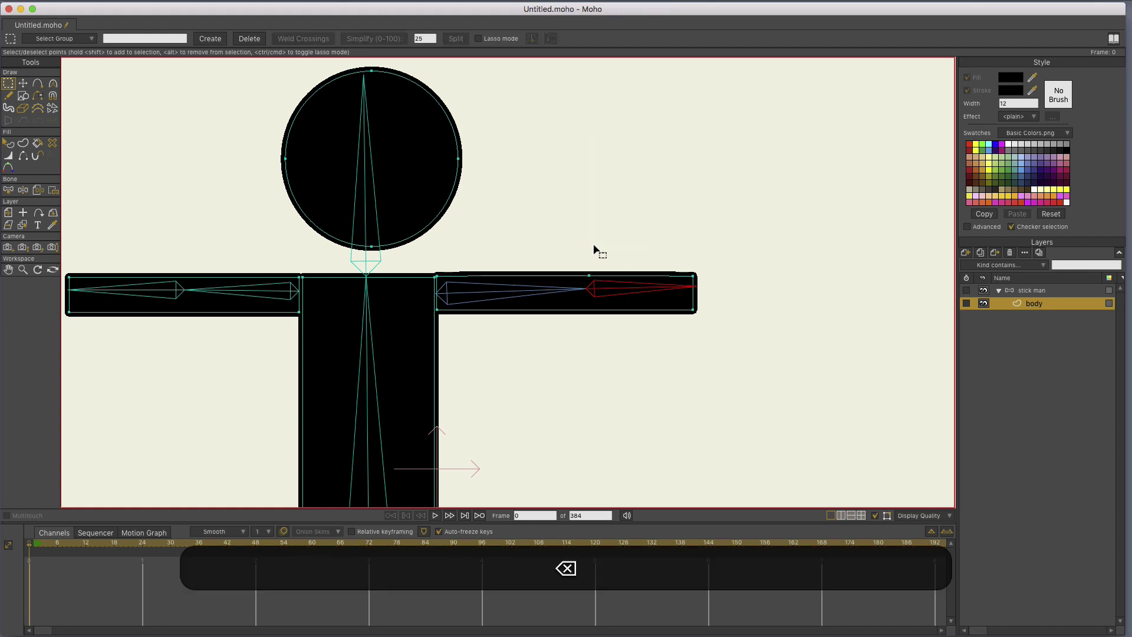
Test-drag the new top-edge point, undo it, and add the matching point on the bottom edge
{"action": "key", "text": "t"}
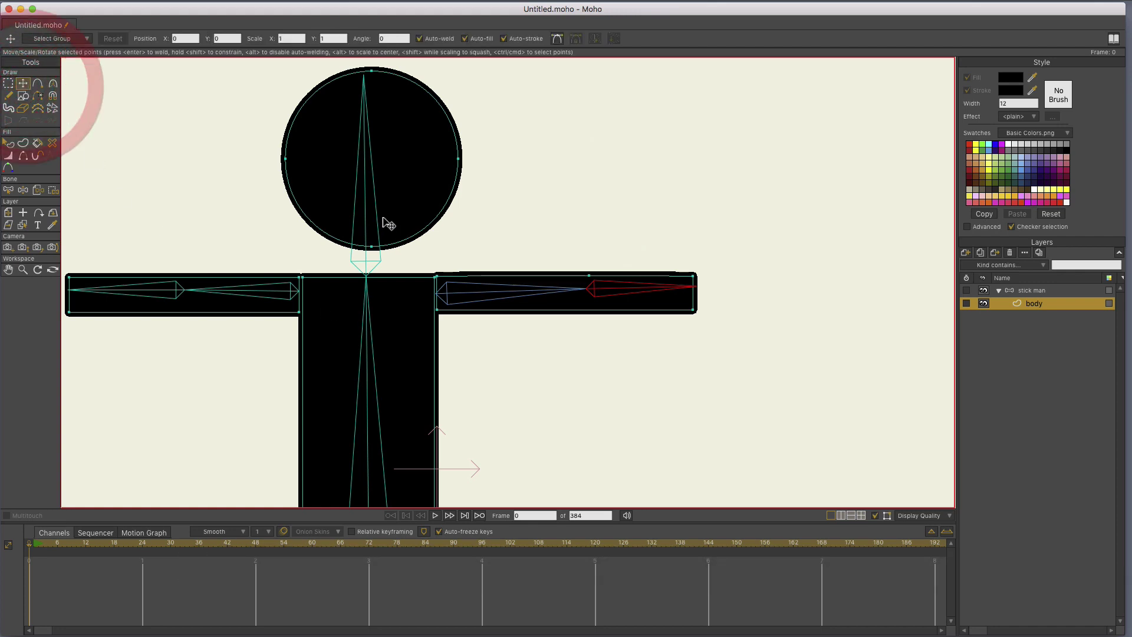
{"action": "left_click", "coordinate": [589, 280]}
{"action": "left_click_drag", "start_coordinate": [593, 280], "coordinate": [590, 256]}
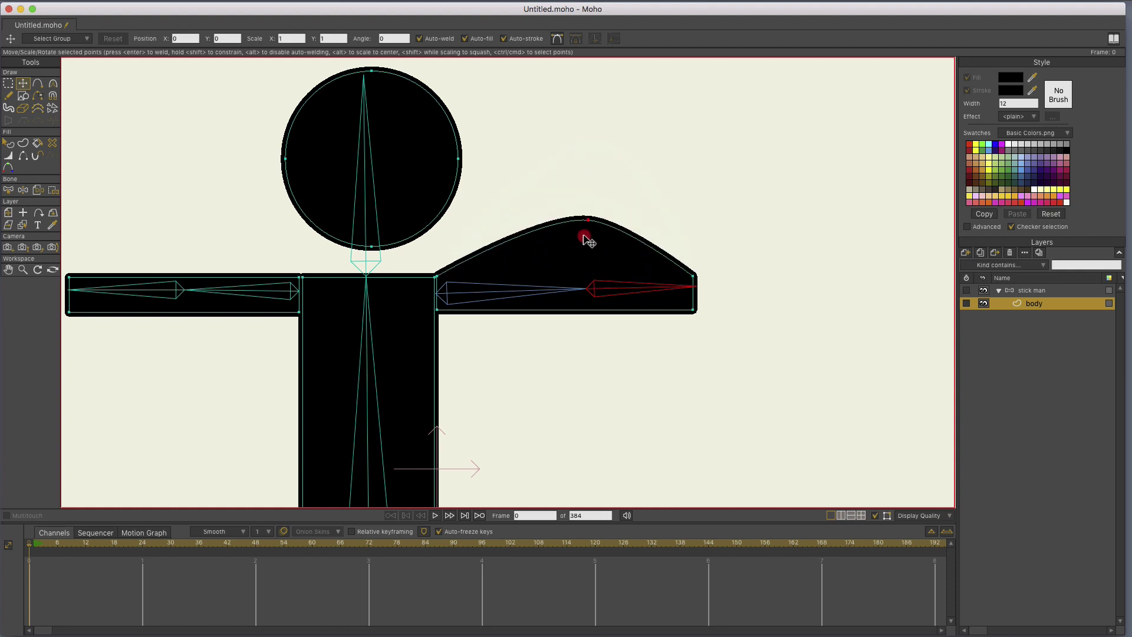
{"action": "key", "text": "super+z"}
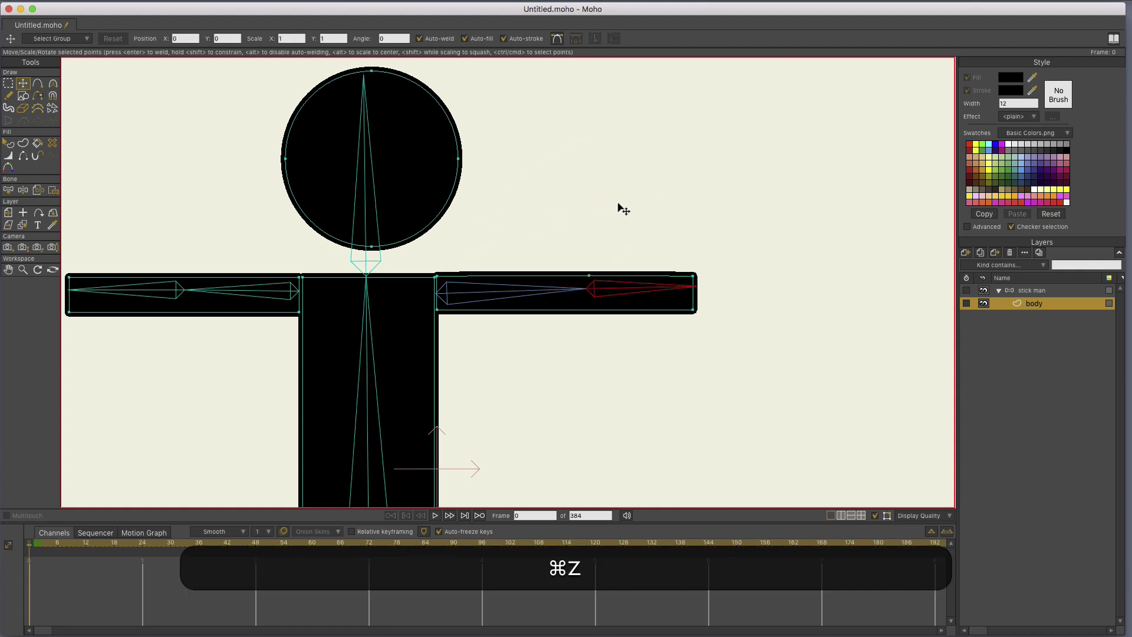
{"action": "left_click", "coordinate": [39, 83]}
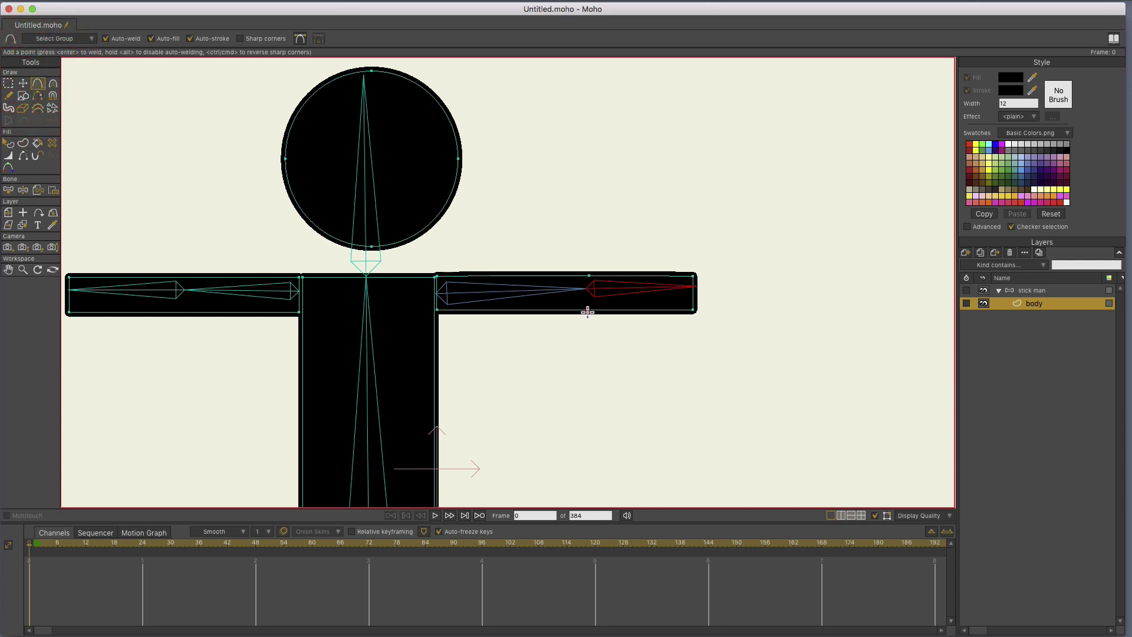
{"action": "left_click", "coordinate": [589, 312]}
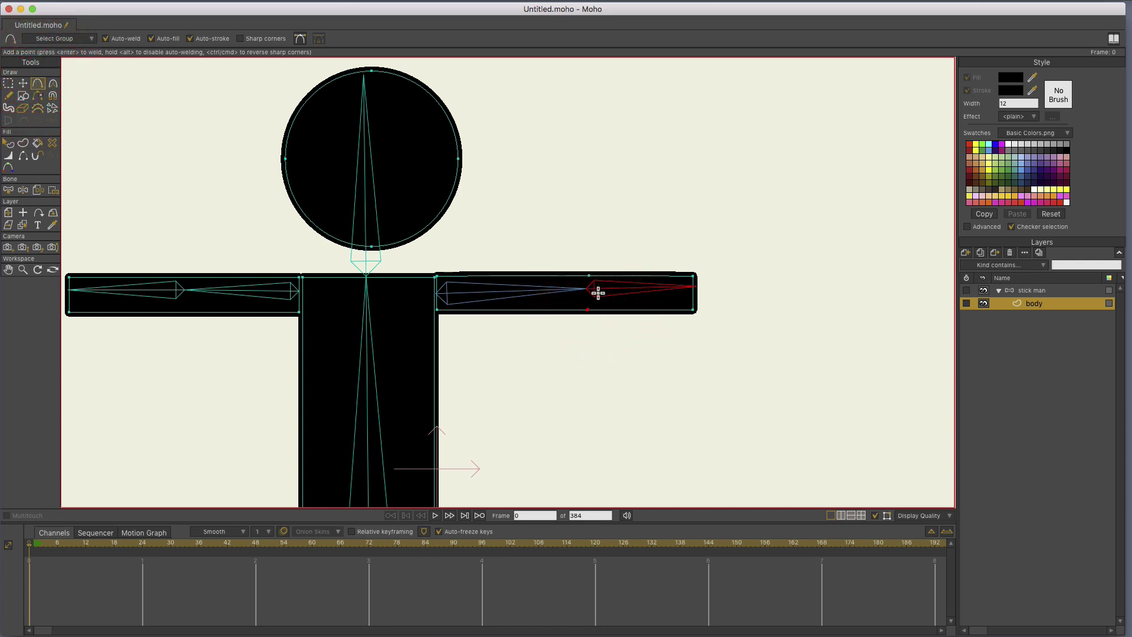
{"action": "left_click", "coordinate": [1048, 292]}
{"action": "left_click", "coordinate": [52, 81]}
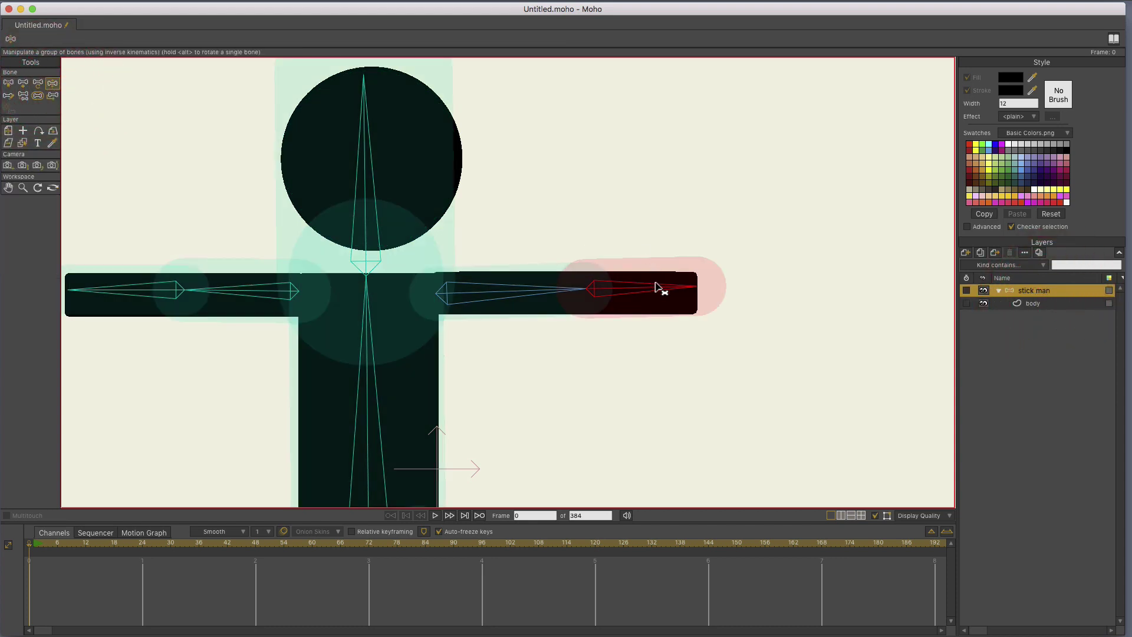
{"action": "mouse_move", "coordinate": [658, 289]}
{"action": "left_mouse_down"}
{"action": "mouse_move", "coordinate": [699, 239]}
{"action": "mouse_move", "coordinate": [592, 265]}
{"action": "left_mouse_up"}
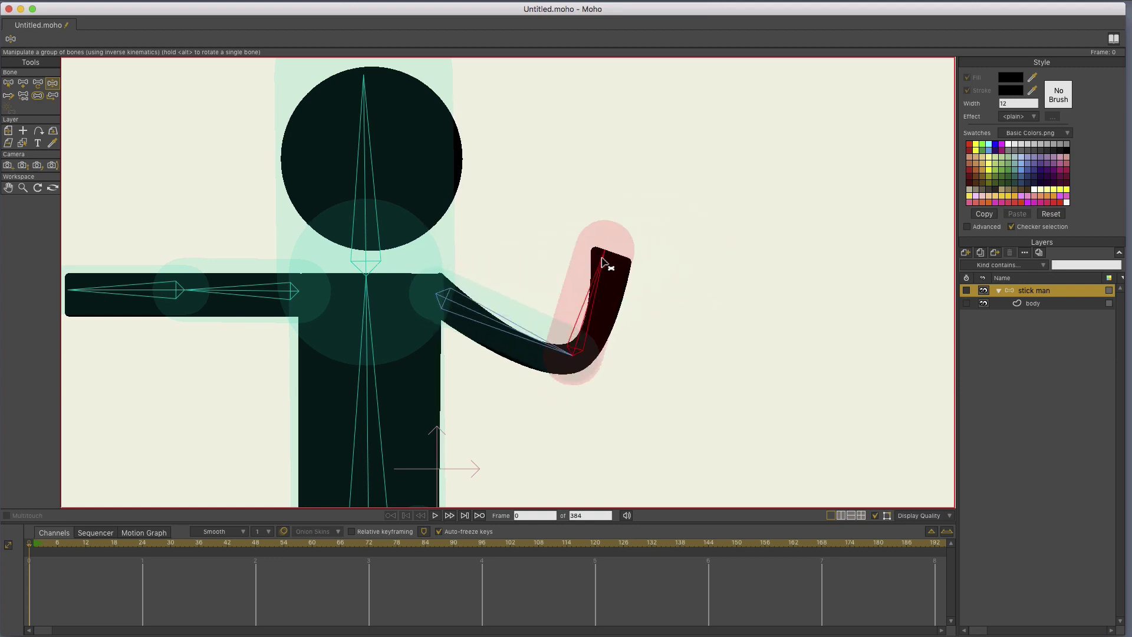
{"action": "key", "text": "ctrl+z"}
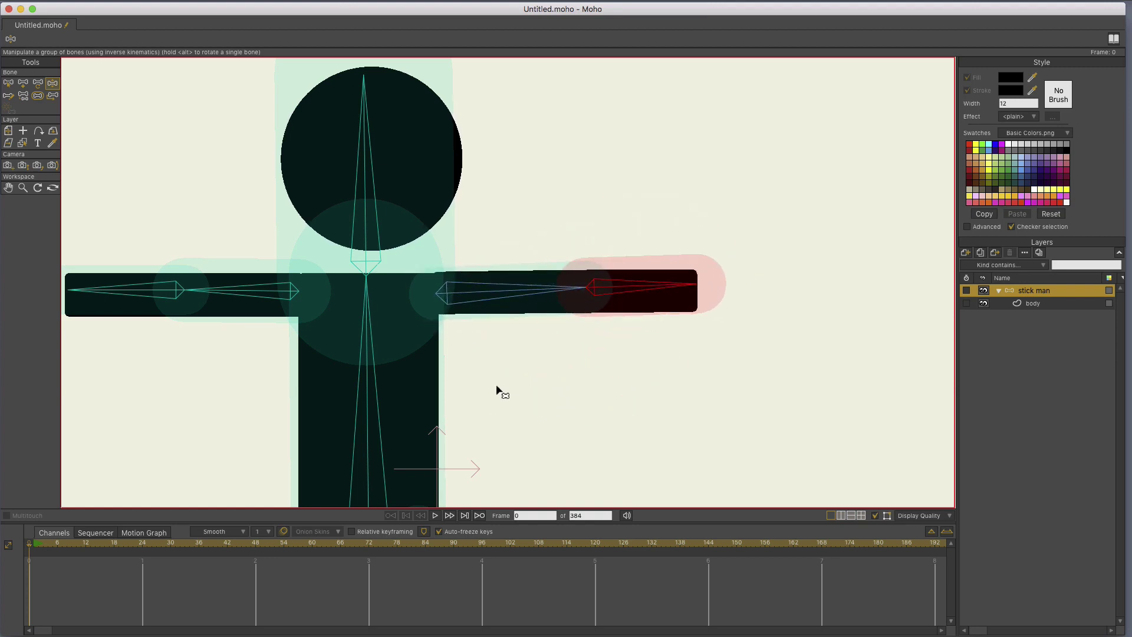
{"action": "left_click_drag", "start_coordinate": [500, 390], "coordinate": [814, 390]}
Add elbow points on the left arm's top and bottom edges in the body layer
{"action": "left_click", "coordinate": [1034, 302]}
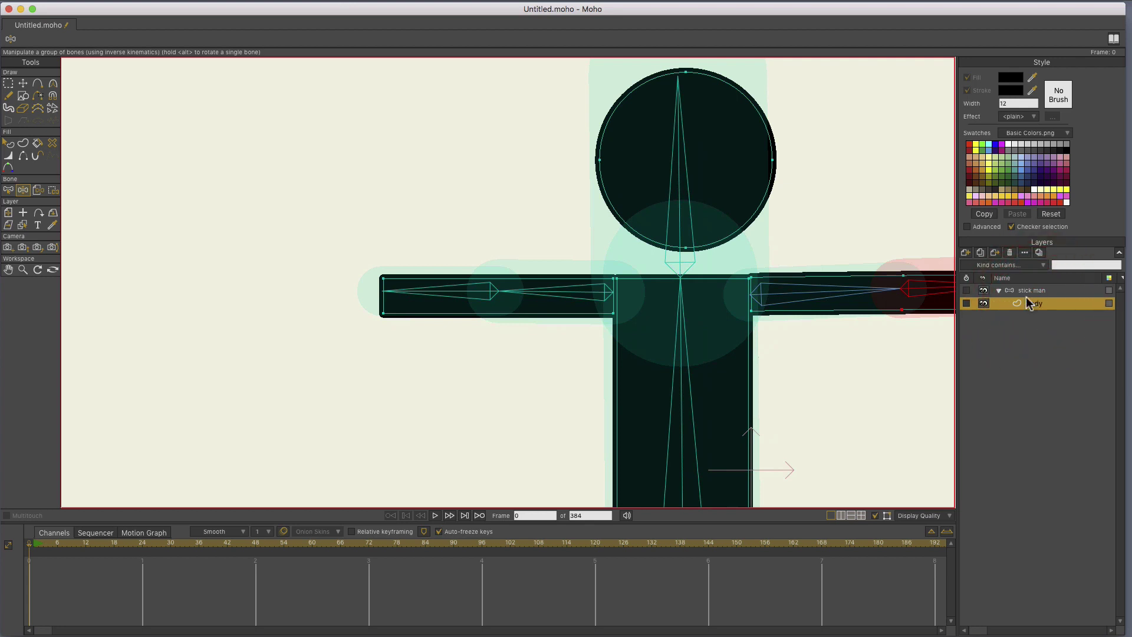
{"action": "left_click", "coordinate": [38, 84]}
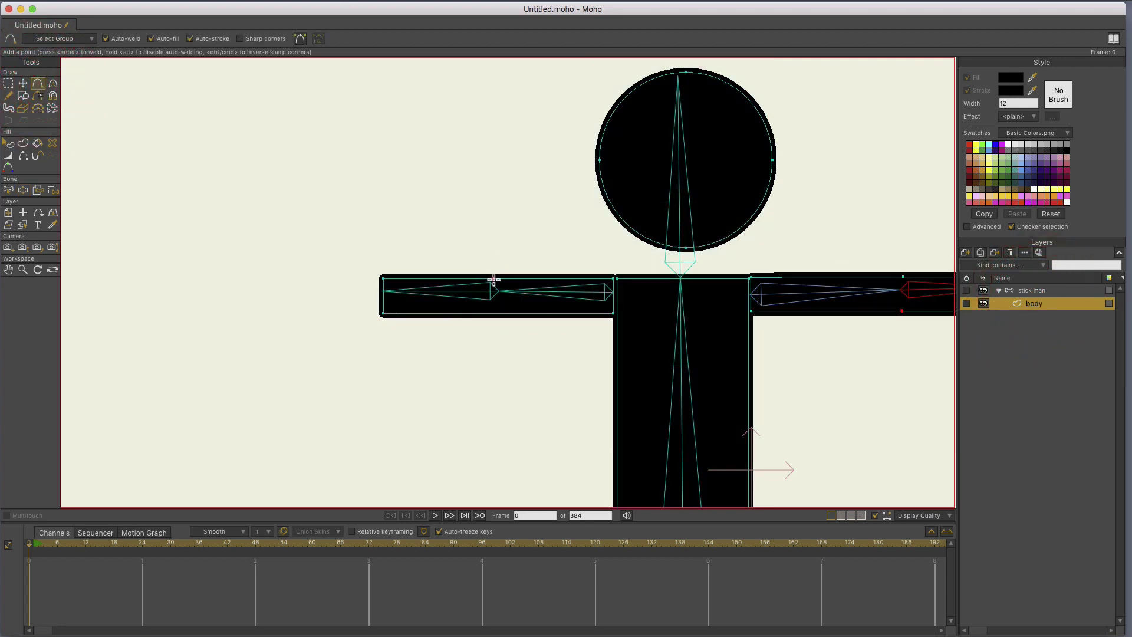
{"action": "left_click", "coordinate": [494, 282]}
{"action": "left_click", "coordinate": [494, 315]}
Add knee points across both legs, then fit and center the whole character in view
{"action": "left_click_drag", "start_coordinate": [798, 400], "coordinate": [626, 118]}
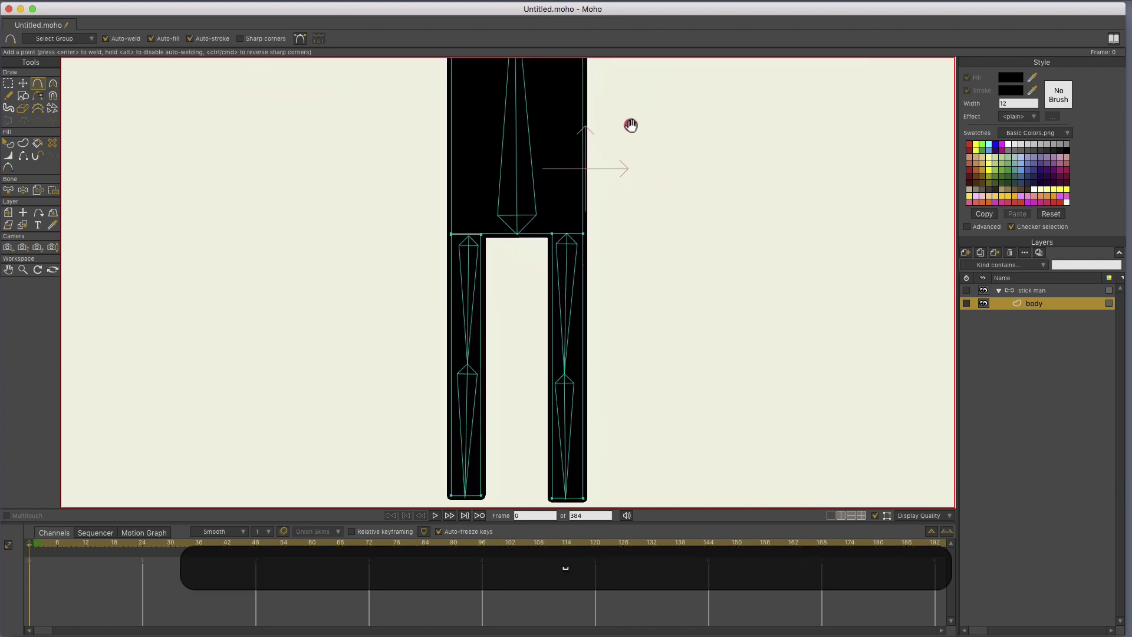
{"action": "left_click", "coordinate": [447, 365]}
{"action": "left_click", "coordinate": [548, 365]}
{"action": "left_click", "coordinate": [24, 272]}
{"action": "key", "text": "Escape"}
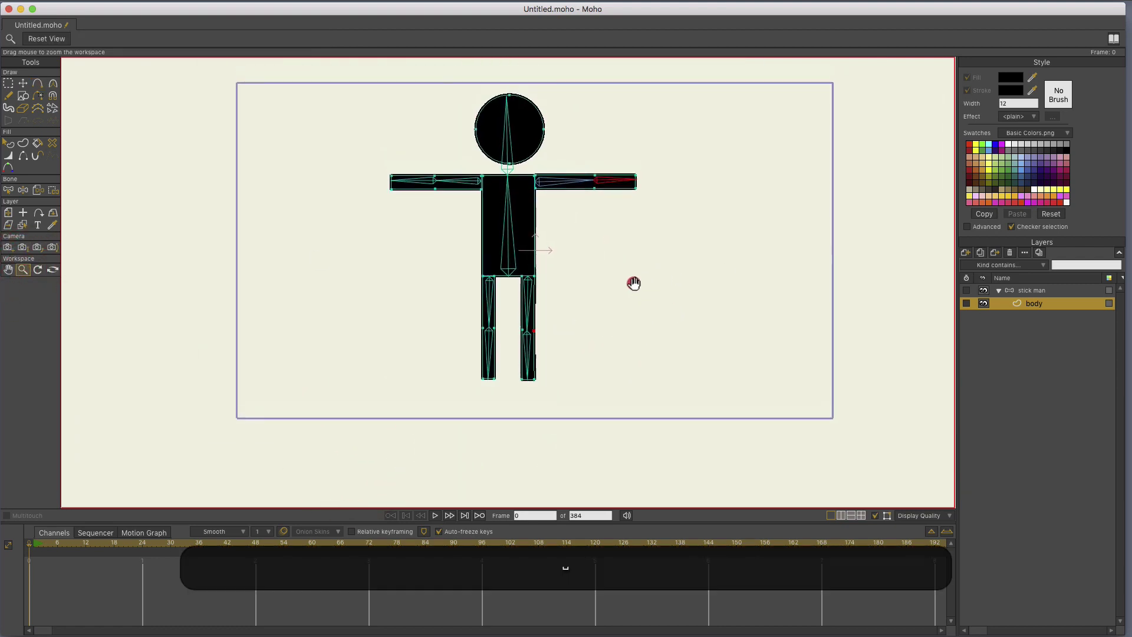
{"action": "left_click_drag", "start_coordinate": [633, 261], "coordinate": [637, 300]}
{"action": "mouse_move", "coordinate": [734, 354]}
{"action": "left_mouse_down"}
{"action": "mouse_move", "coordinate": [671, 342]}
{"action": "mouse_move", "coordinate": [674, 309]}
{"action": "mouse_move", "coordinate": [670, 334]}
{"action": "left_mouse_up"}
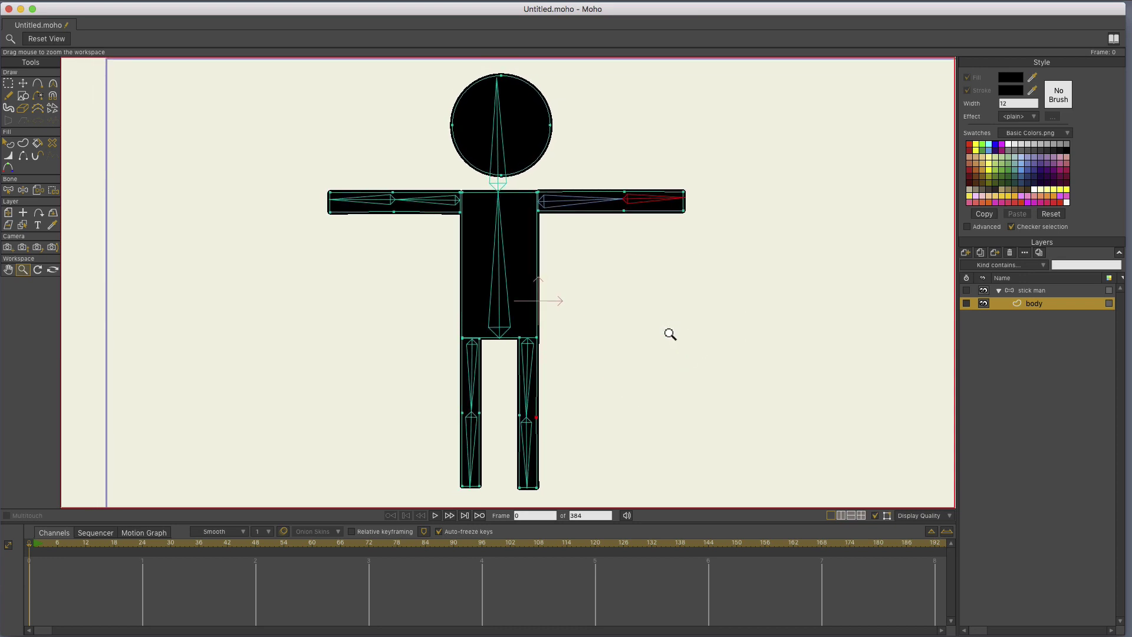
Tilt the head, bend both arms and bend both legs at the knees into a dancing pose
{"action": "left_click", "coordinate": [1029, 293]}
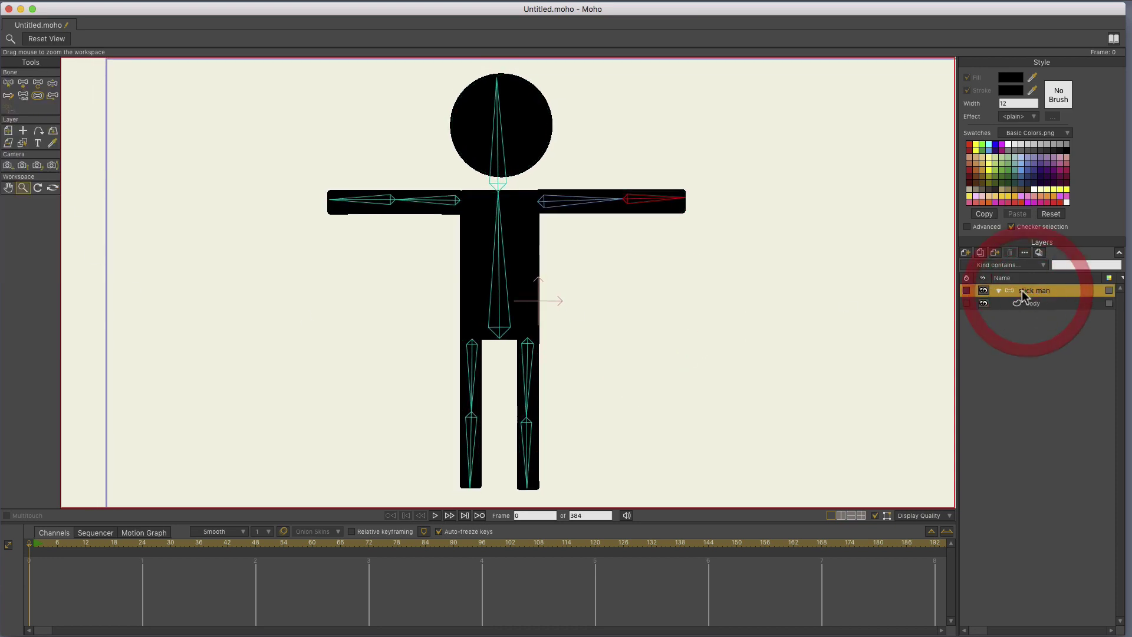
{"action": "left_click", "coordinate": [52, 83]}
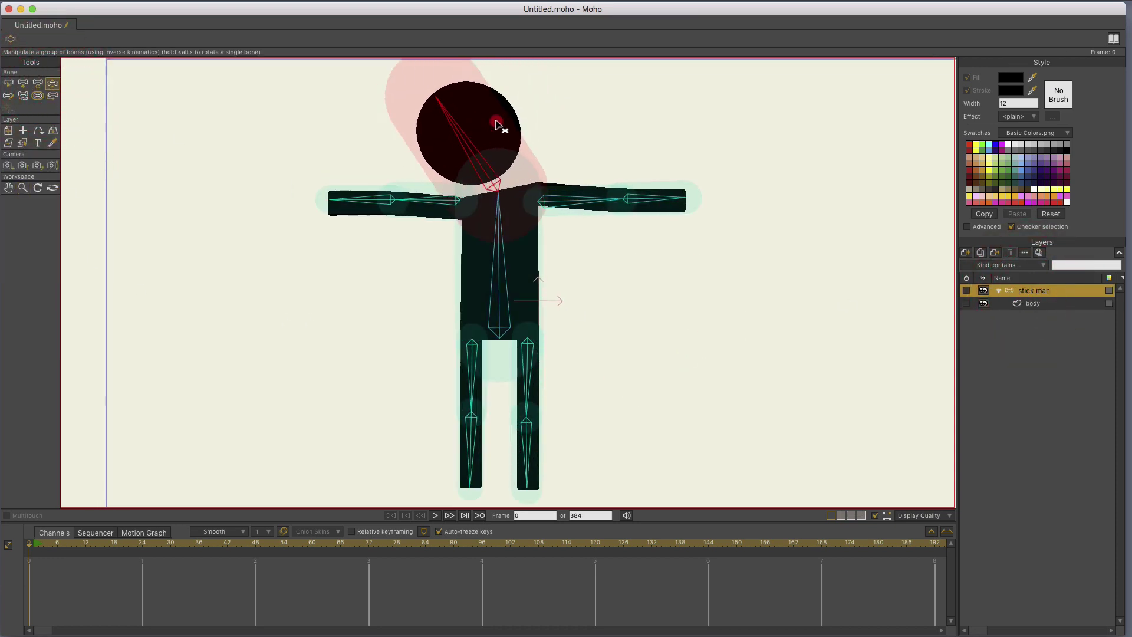
{"action": "mouse_move", "coordinate": [522, 115]}
{"action": "left_mouse_down"}
{"action": "mouse_move", "coordinate": [476, 127]}
{"action": "mouse_move", "coordinate": [481, 144]}
{"action": "mouse_move", "coordinate": [505, 115]}
{"action": "left_mouse_up"}
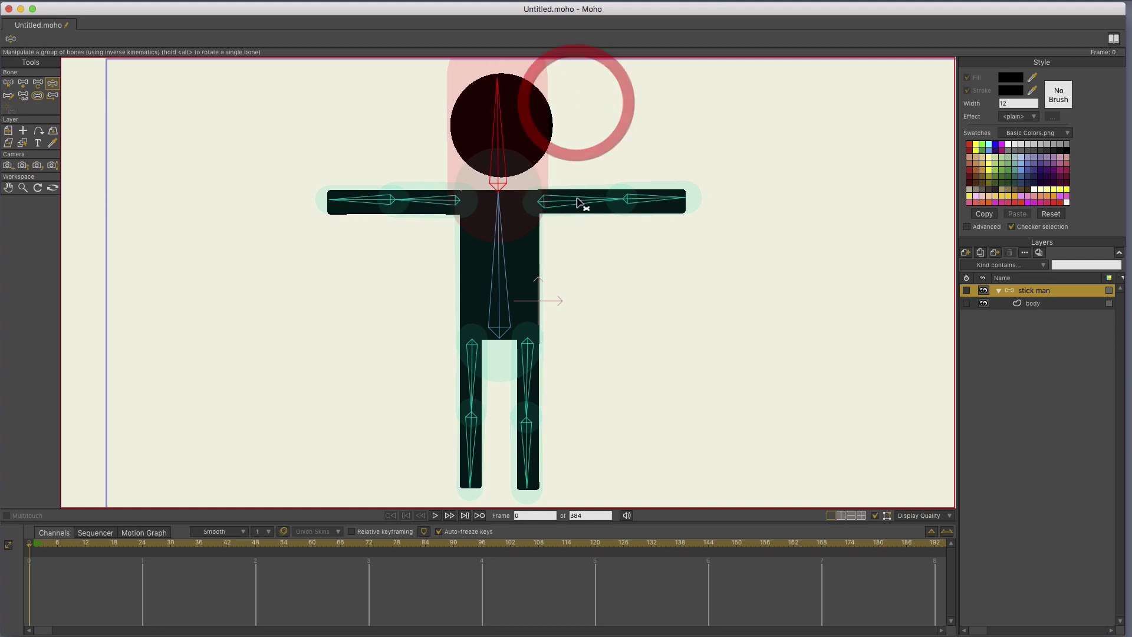
{"action": "mouse_move", "coordinate": [575, 199]}
{"action": "left_mouse_down"}
{"action": "mouse_move", "coordinate": [543, 257]}
{"action": "mouse_move", "coordinate": [595, 233]}
{"action": "mouse_move", "coordinate": [610, 177]}
{"action": "left_mouse_up"}
{"action": "mouse_move", "coordinate": [426, 202]}
{"action": "left_mouse_down"}
{"action": "mouse_move", "coordinate": [400, 204]}
{"action": "mouse_move", "coordinate": [394, 217]}
{"action": "left_mouse_up"}
{"action": "mouse_move", "coordinate": [528, 381]}
{"action": "left_mouse_down"}
{"action": "mouse_move", "coordinate": [620, 318]}
{"action": "mouse_move", "coordinate": [584, 372]}
{"action": "mouse_move", "coordinate": [568, 339]}
{"action": "mouse_move", "coordinate": [548, 381]}
{"action": "mouse_move", "coordinate": [576, 473]}
{"action": "left_mouse_up"}
{"action": "mouse_move", "coordinate": [471, 416]}
{"action": "left_mouse_down"}
{"action": "mouse_move", "coordinate": [376, 341]}
{"action": "mouse_move", "coordinate": [421, 398]}
{"action": "mouse_move", "coordinate": [443, 371]}
{"action": "mouse_move", "coordinate": [496, 416]}
{"action": "mouse_move", "coordinate": [469, 370]}
{"action": "mouse_move", "coordinate": [531, 372]}
{"action": "mouse_move", "coordinate": [544, 389]}
{"action": "mouse_move", "coordinate": [495, 433]}
{"action": "mouse_move", "coordinate": [382, 405]}
{"action": "mouse_move", "coordinate": [440, 421]}
{"action": "mouse_move", "coordinate": [460, 442]}
{"action": "left_mouse_up"}
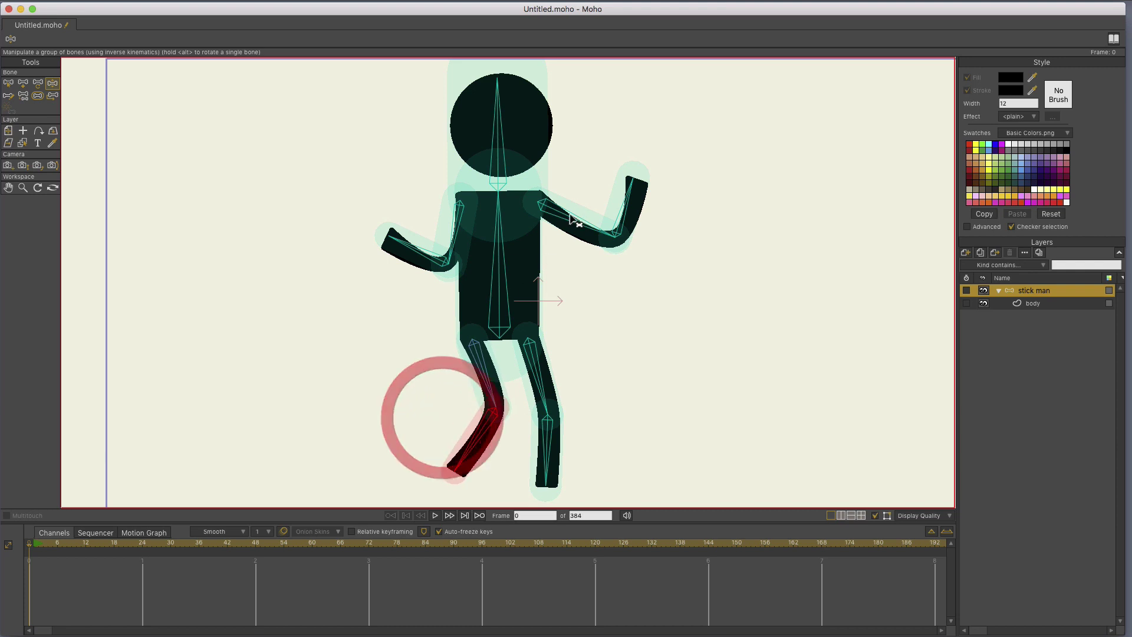
Rework the arms with the left level and right forearm across the body, tilting the head
{"action": "left_click_drag", "start_coordinate": [619, 230], "coordinate": [567, 248]}
{"action": "mouse_move", "coordinate": [407, 248]}
{"action": "left_mouse_down"}
{"action": "mouse_move", "coordinate": [396, 308]}
{"action": "mouse_move", "coordinate": [398, 222]}
{"action": "mouse_move", "coordinate": [376, 260]}
{"action": "mouse_move", "coordinate": [433, 206]}
{"action": "mouse_move", "coordinate": [426, 202]}
{"action": "left_mouse_up"}
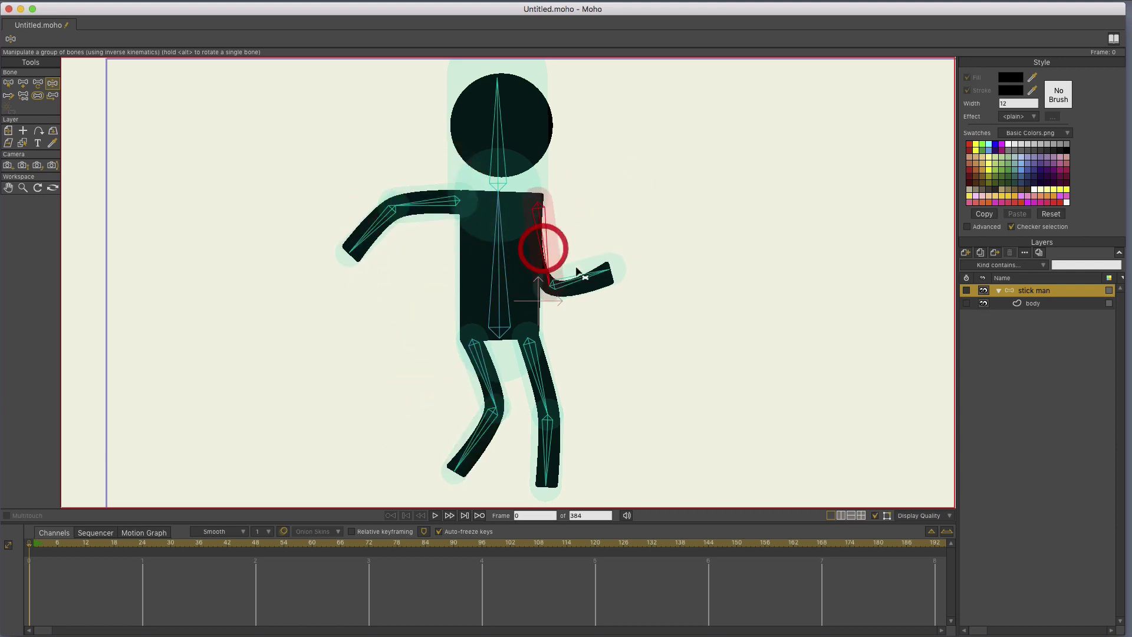
{"action": "mouse_move", "coordinate": [542, 243]}
{"action": "left_mouse_down"}
{"action": "mouse_move", "coordinate": [577, 257]}
{"action": "mouse_move", "coordinate": [619, 230]}
{"action": "mouse_move", "coordinate": [595, 274]}
{"action": "mouse_move", "coordinate": [610, 265]}
{"action": "mouse_move", "coordinate": [561, 241]}
{"action": "mouse_move", "coordinate": [659, 267]}
{"action": "left_mouse_up"}
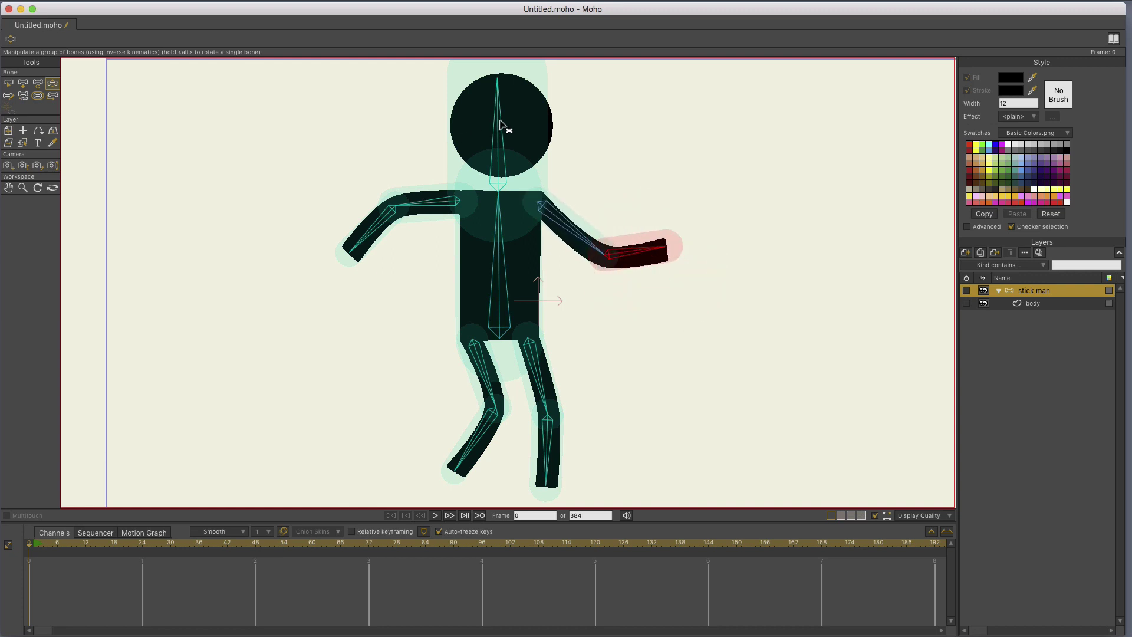
{"action": "mouse_move", "coordinate": [508, 123]}
{"action": "left_mouse_down"}
{"action": "mouse_move", "coordinate": [495, 133]}
{"action": "mouse_move", "coordinate": [515, 122]}
{"action": "left_mouse_up"}
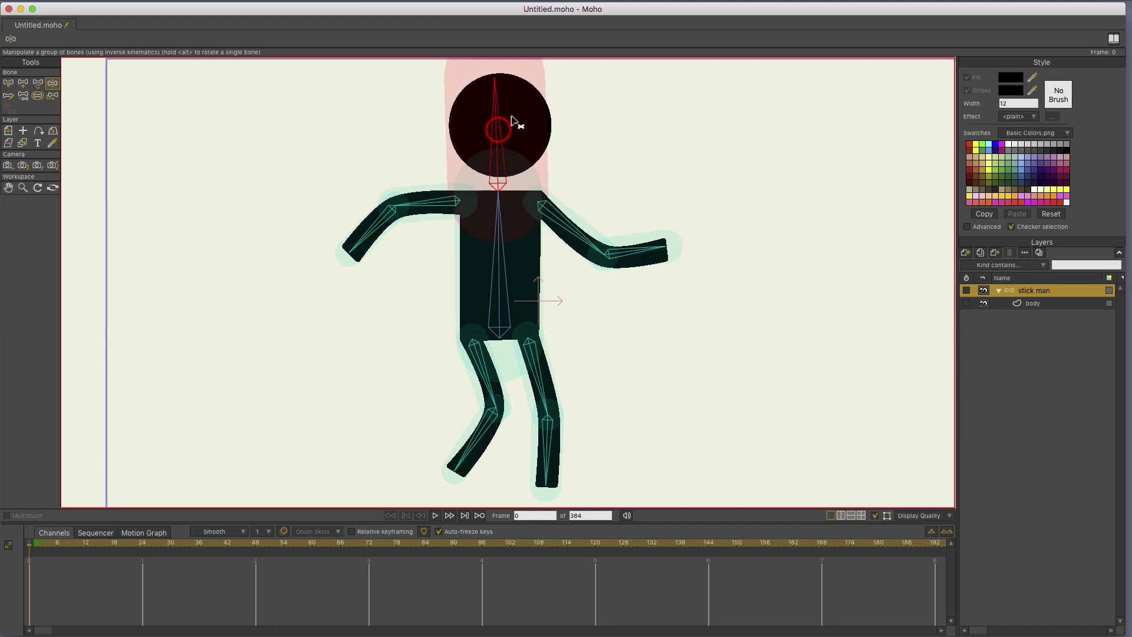